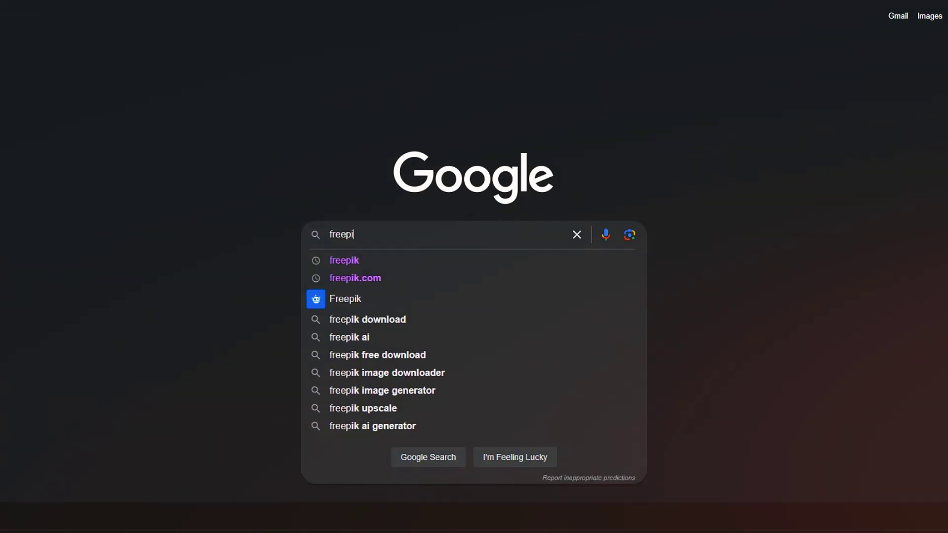
Search Google for freepik.com and open the official Freepik result
{"action": "type", "text": "k.com"}
{"action": "key", "text": "Return"}
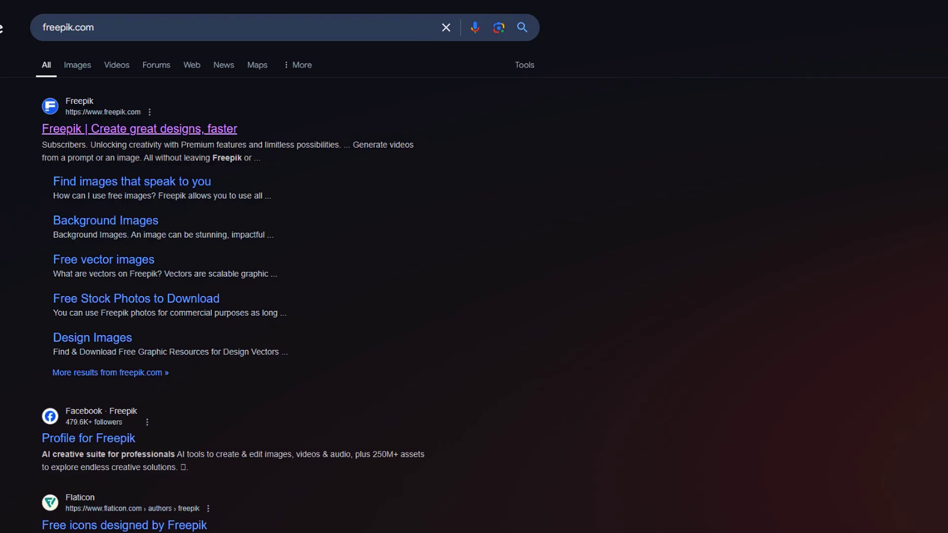
{"action": "left_click", "coordinate": [139, 128]}
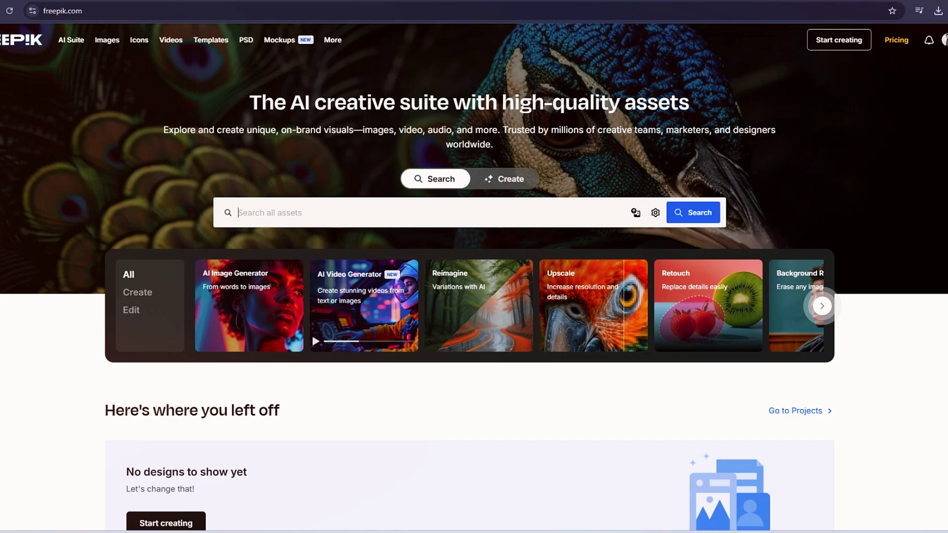
Scroll the Freepik home page past categories, collections and inspiration images to the footer
{"action": "scroll", "coordinate": [474, 277], "scroll_direction": "down", "scroll_amount": 4}
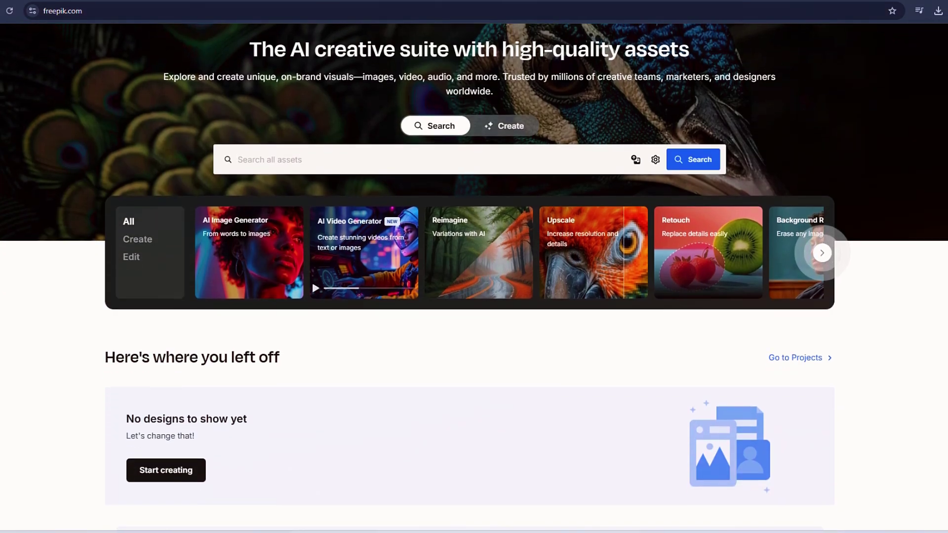
{"action": "scroll", "coordinate": [474, 277], "scroll_direction": "down", "scroll_amount": 10}
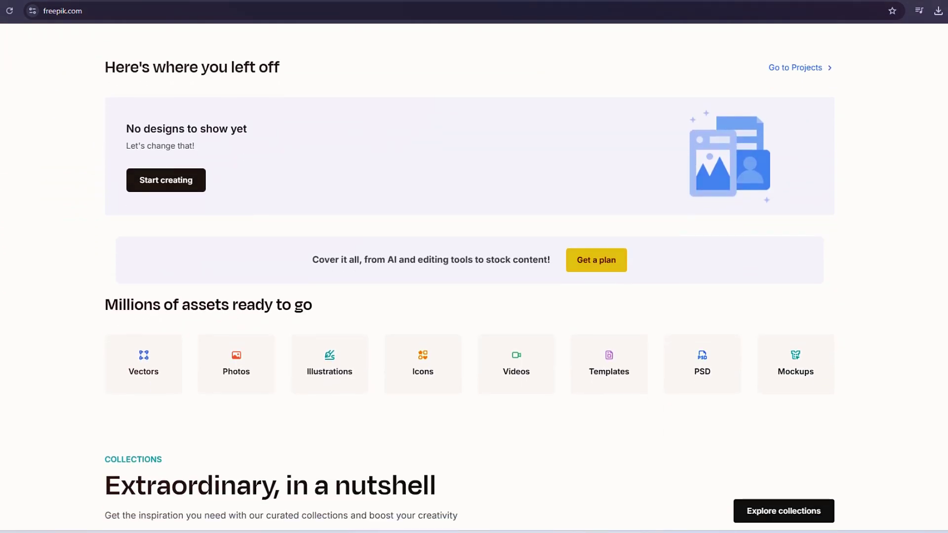
{"action": "scroll", "coordinate": [474, 277], "scroll_direction": "down", "scroll_amount": 10}
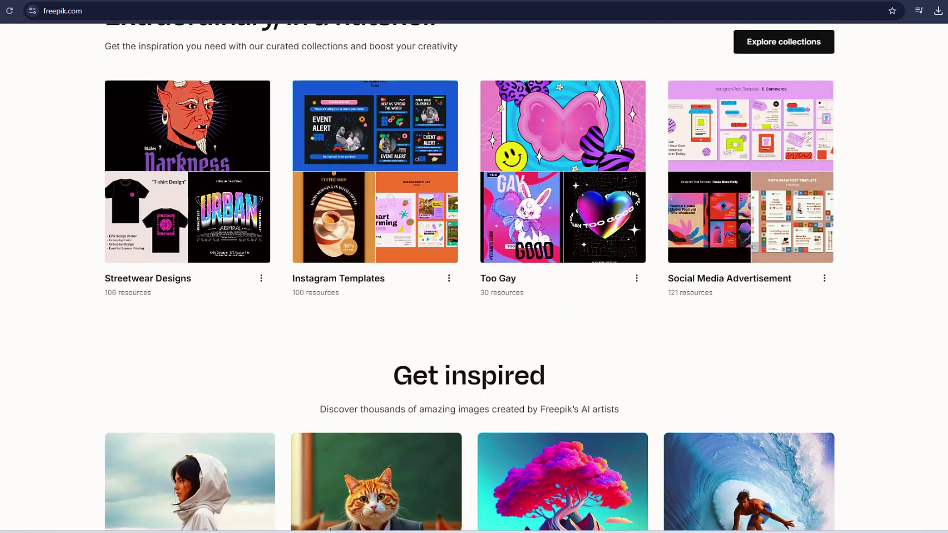
{"action": "scroll", "coordinate": [474, 276], "scroll_direction": "down", "scroll_amount": 19}
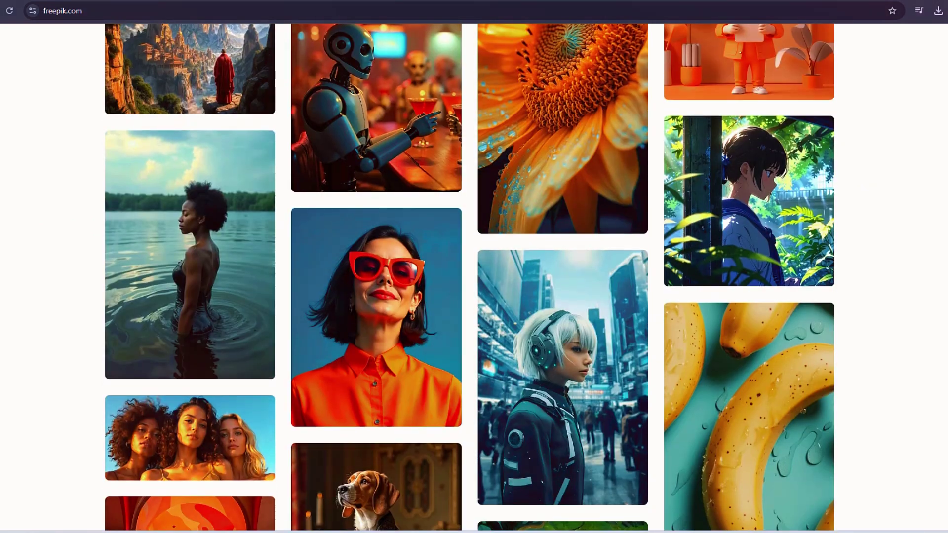
{"action": "scroll", "coordinate": [474, 277], "scroll_direction": "down", "scroll_amount": 2}
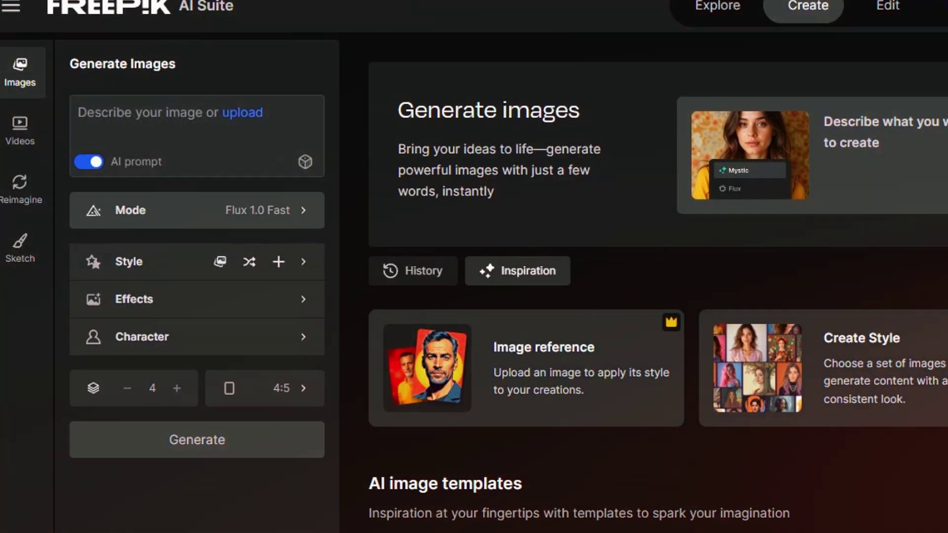
Review the generation model list, dismissing the upgrade offer a premium model triggers
{"action": "left_click", "coordinate": [198, 210]}
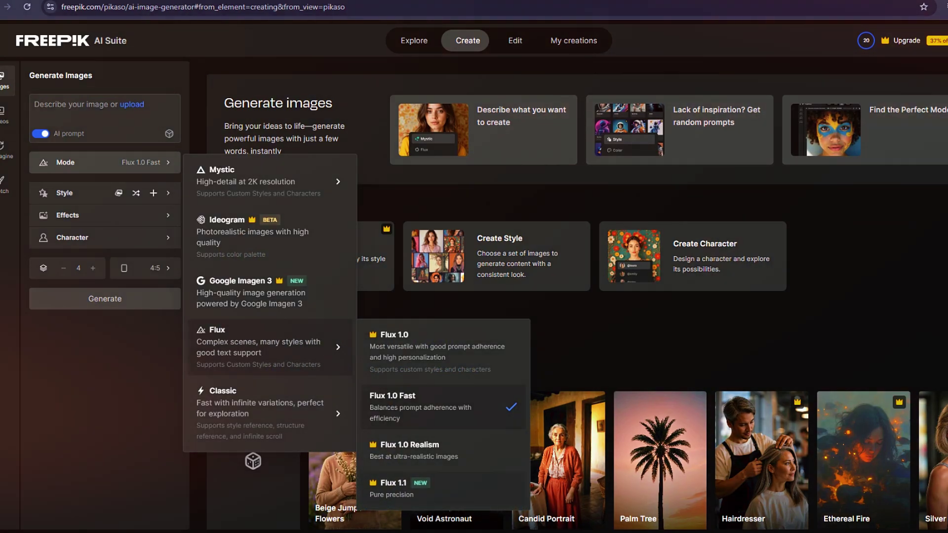
{"action": "left_click", "coordinate": [272, 295]}
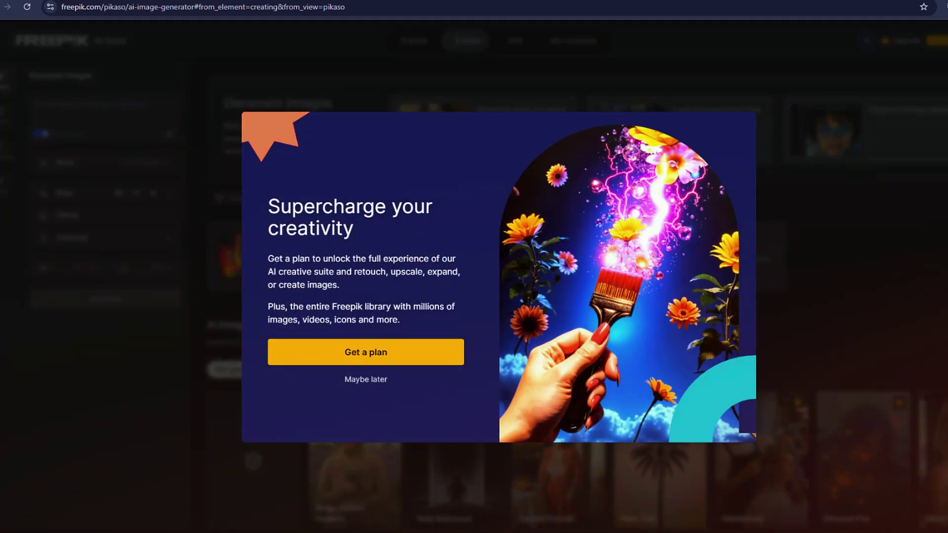
{"action": "left_click", "coordinate": [366, 379]}
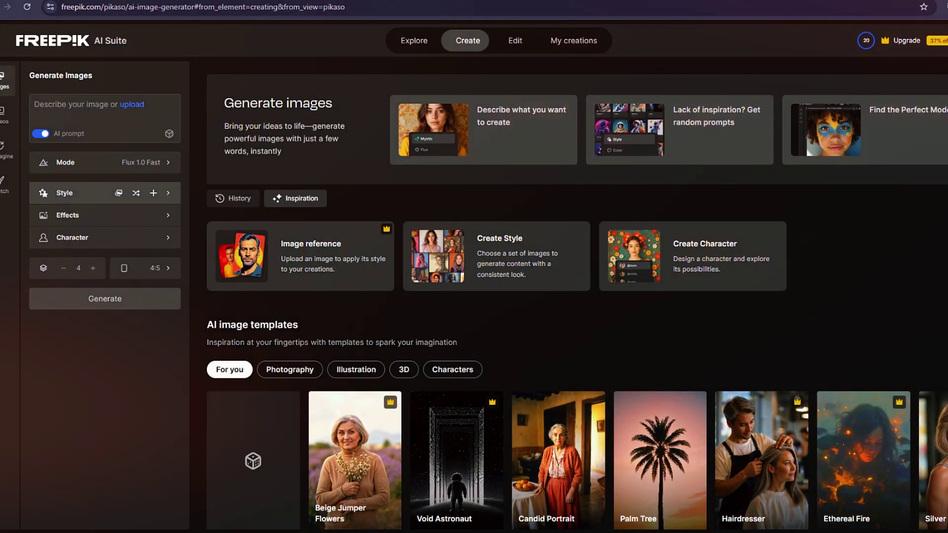
Open the image styles gallery, then close the reopened model menu
{"action": "left_click", "coordinate": [74, 193]}
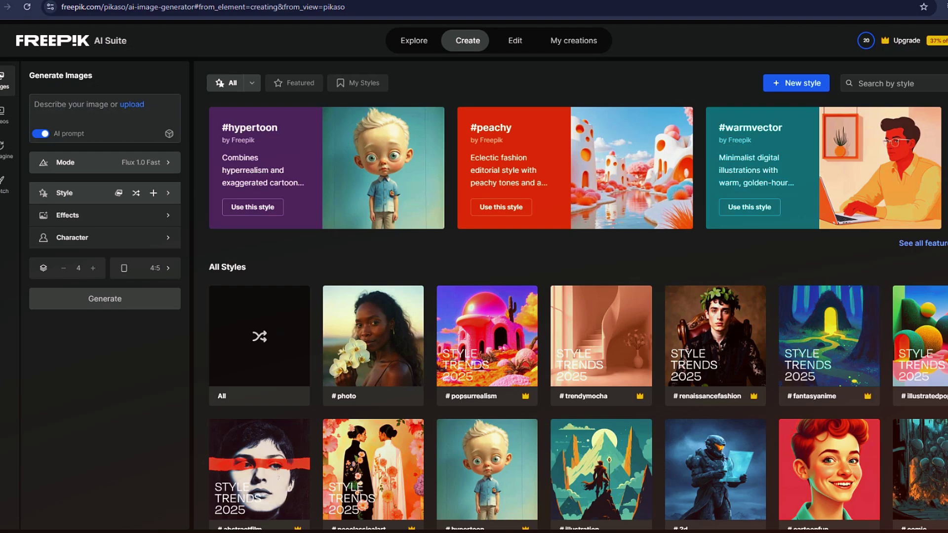
{"action": "left_click", "coordinate": [104, 163]}
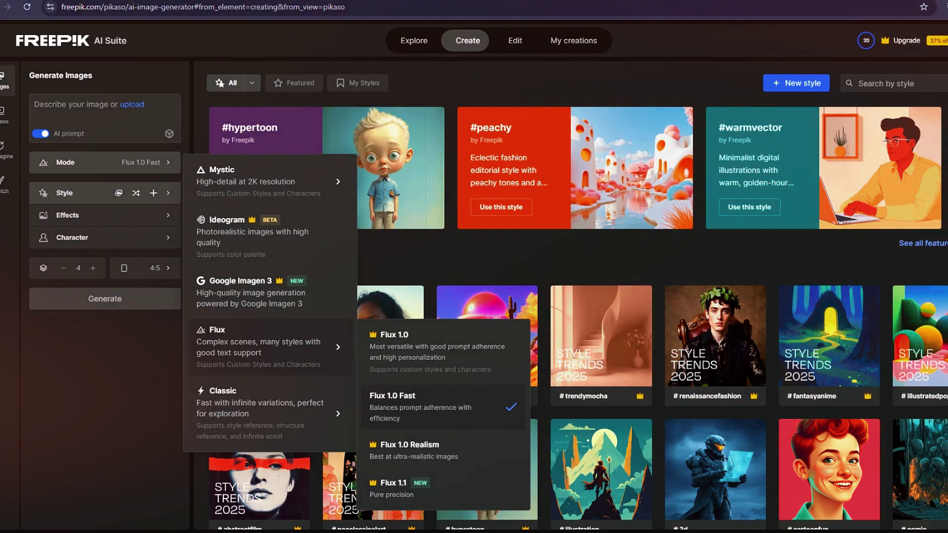
{"action": "key", "text": "Escape"}
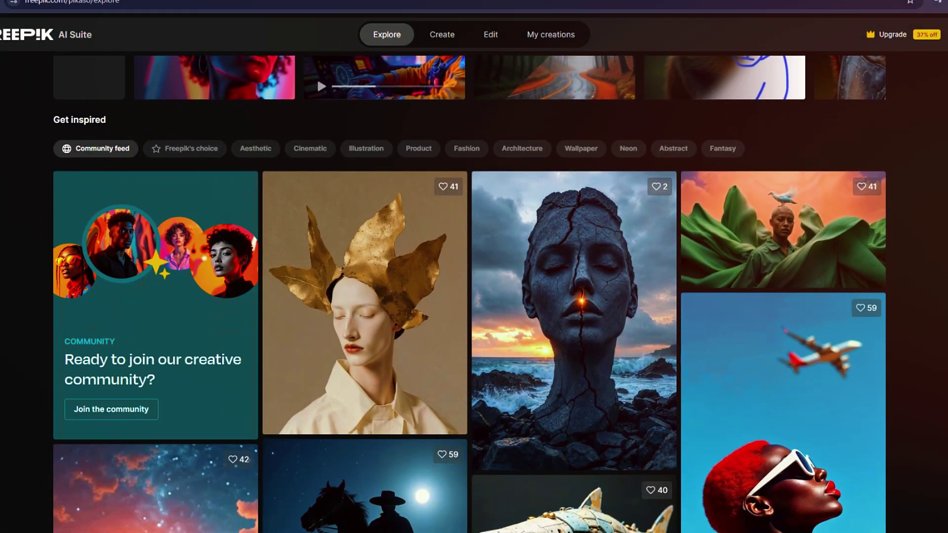
Scroll through the community Explore feed
{"action": "scroll", "coordinate": [317, 77], "scroll_direction": "down", "scroll_amount": 15}
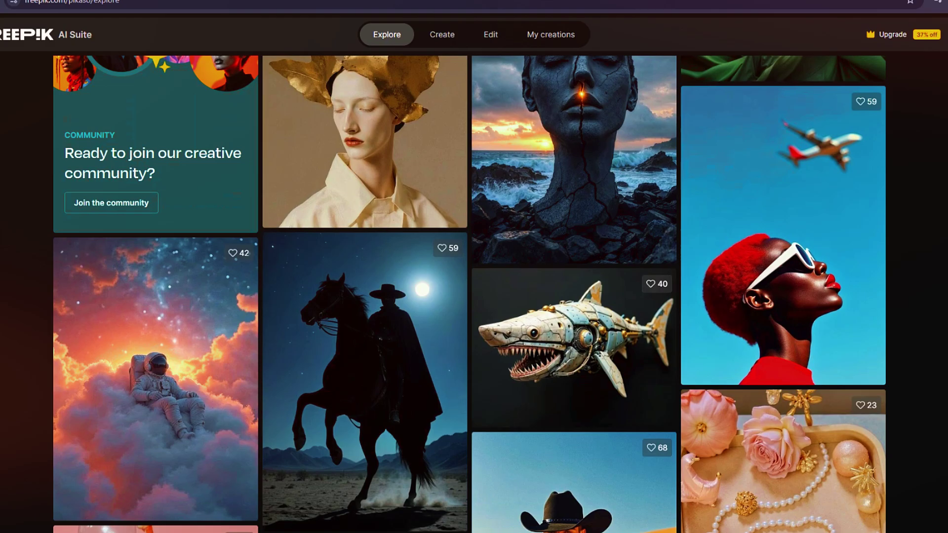
{"action": "scroll", "coordinate": [474, 294], "scroll_direction": "down", "scroll_amount": 13}
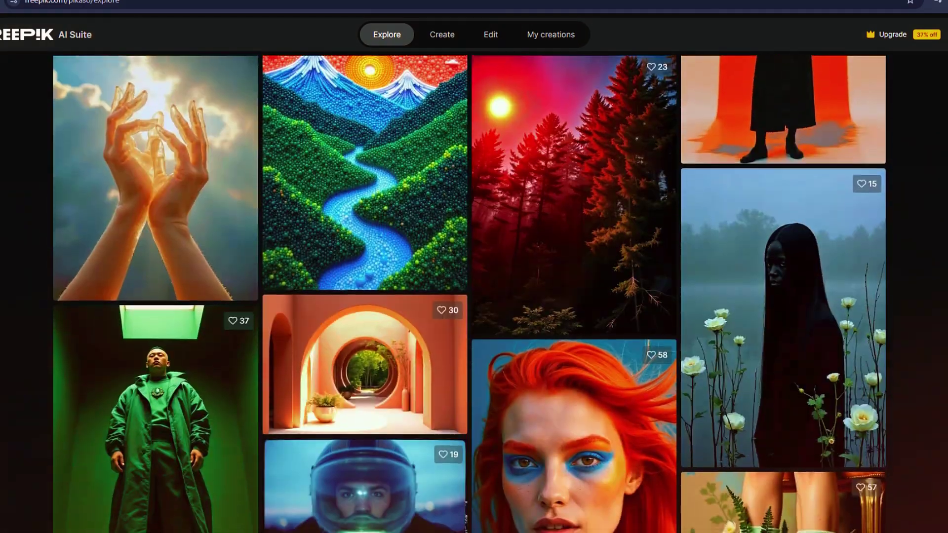
{"action": "scroll", "coordinate": [474, 293], "scroll_direction": "down", "scroll_amount": 15}
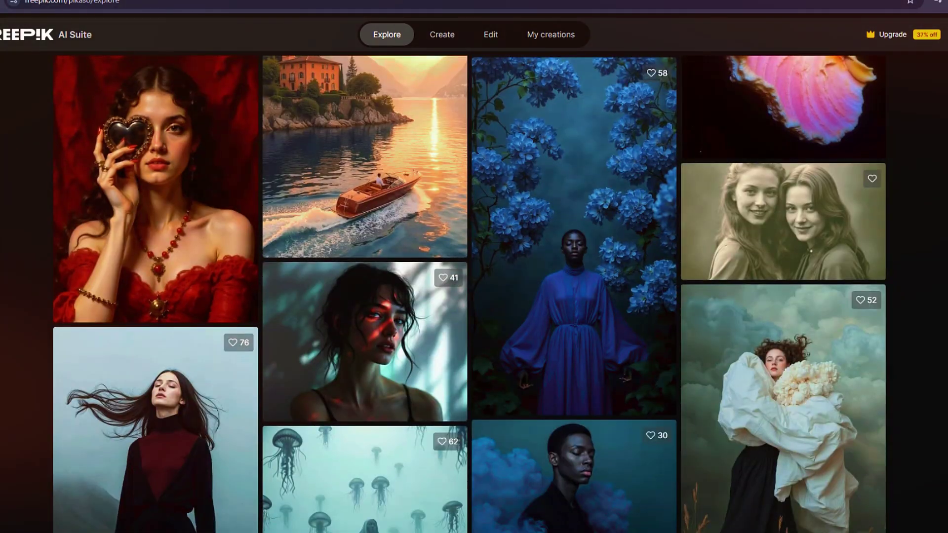
{"action": "scroll", "coordinate": [474, 294], "scroll_direction": "down", "scroll_amount": 15}
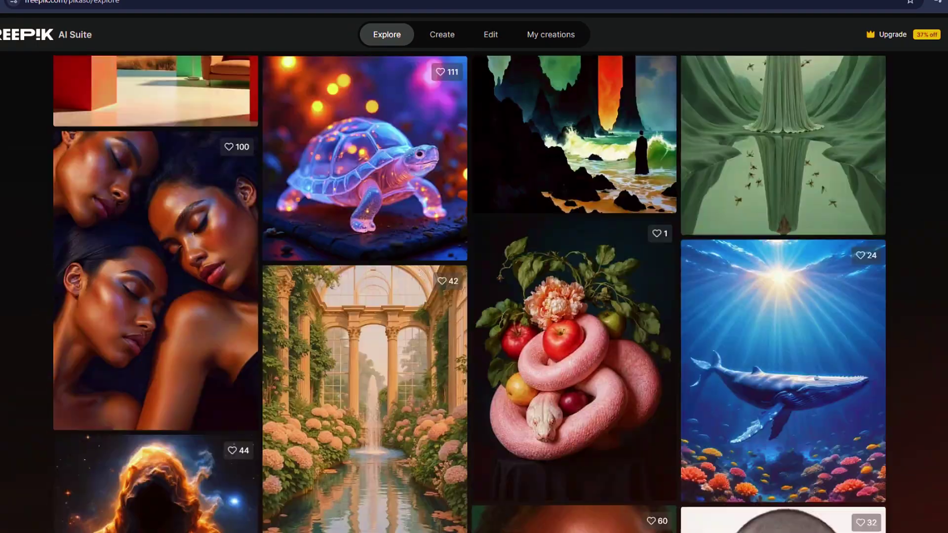
{"action": "scroll", "coordinate": [474, 294], "scroll_direction": "down", "scroll_amount": 15}
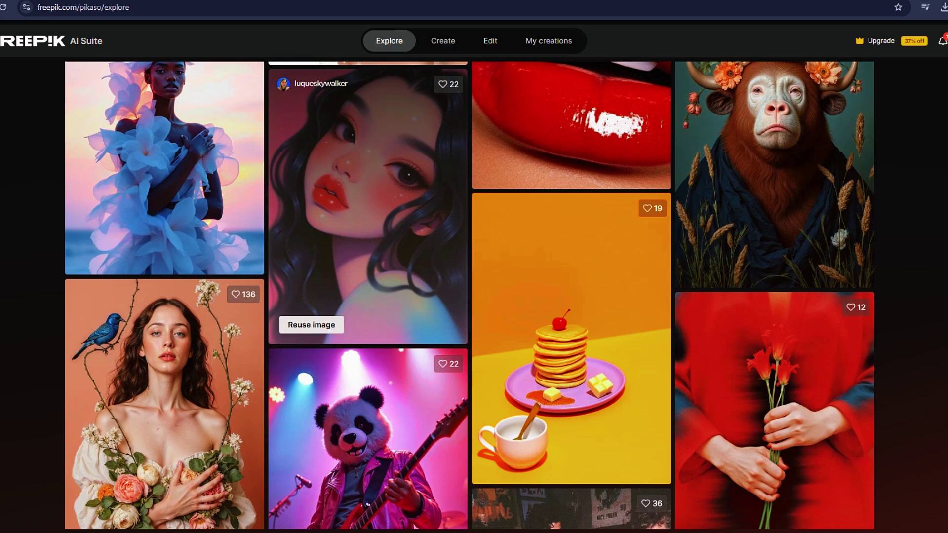
Reuse the long-haired woman portrait's prompt in the image generator
{"action": "left_click", "coordinate": [311, 325]}
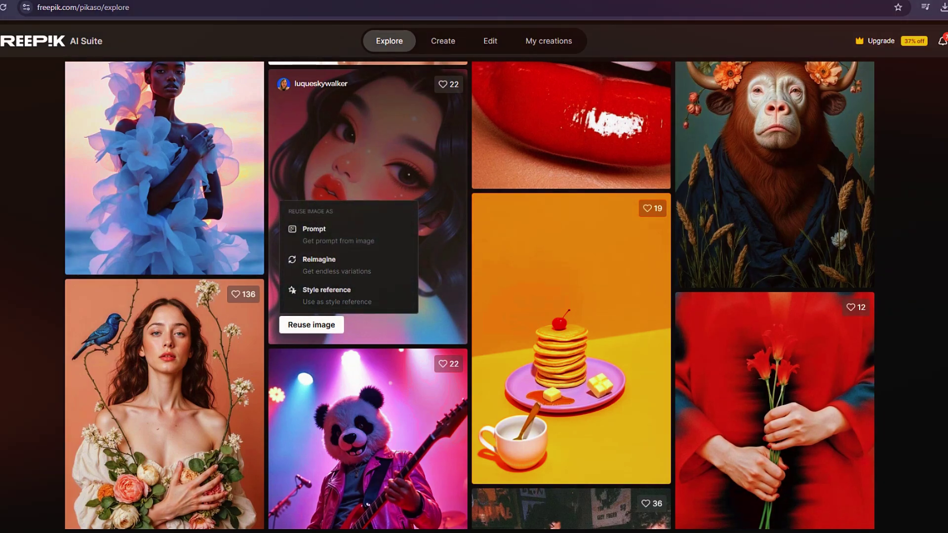
{"action": "left_click", "coordinate": [314, 233]}
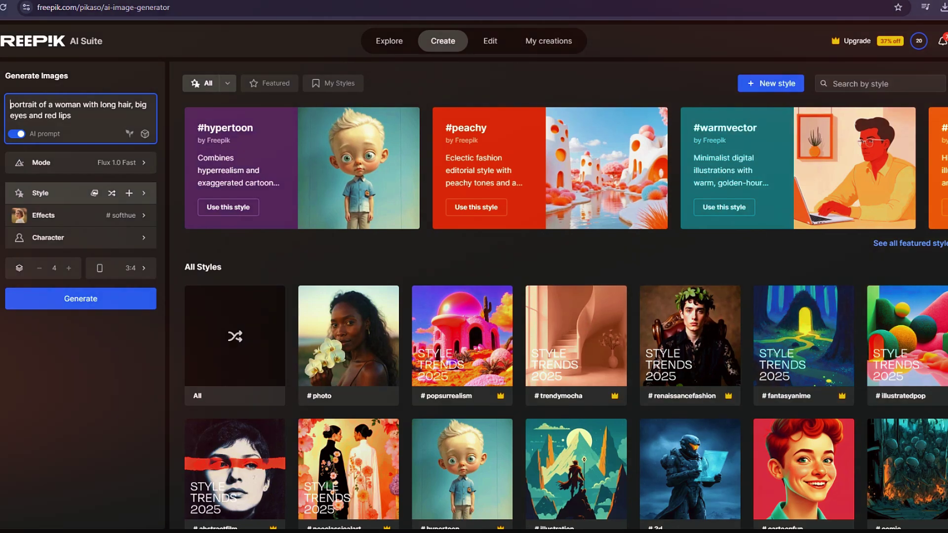
{"action": "left_click", "coordinate": [98, 163]}
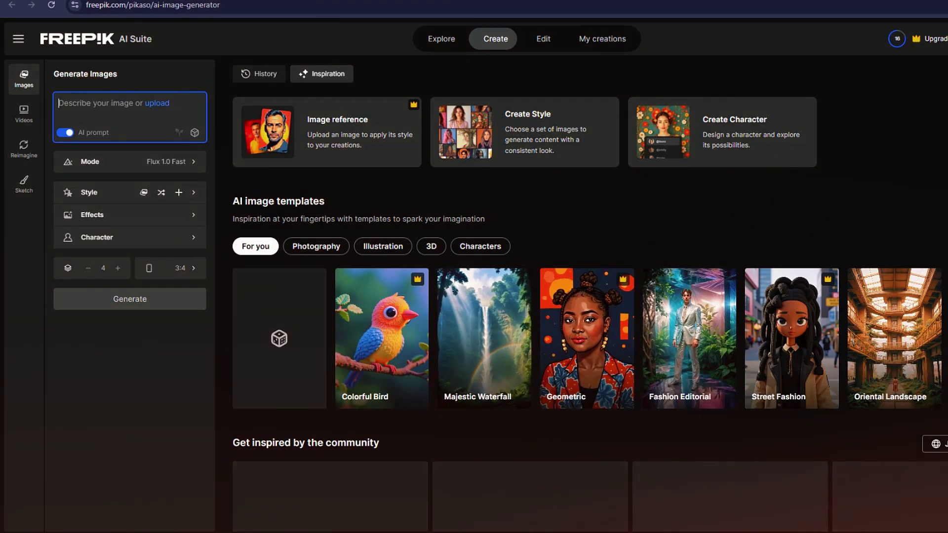
Open the Tunes Voiceover generator and scroll through its voice examples and FAQ
{"action": "left_click", "coordinate": [18, 39]}
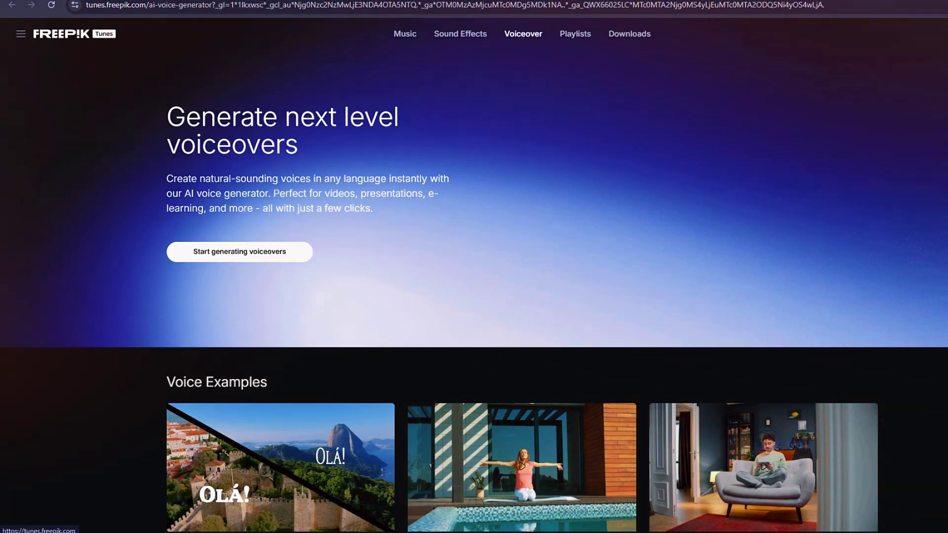
{"action": "scroll", "coordinate": [474, 266], "scroll_direction": "down", "scroll_amount": 8}
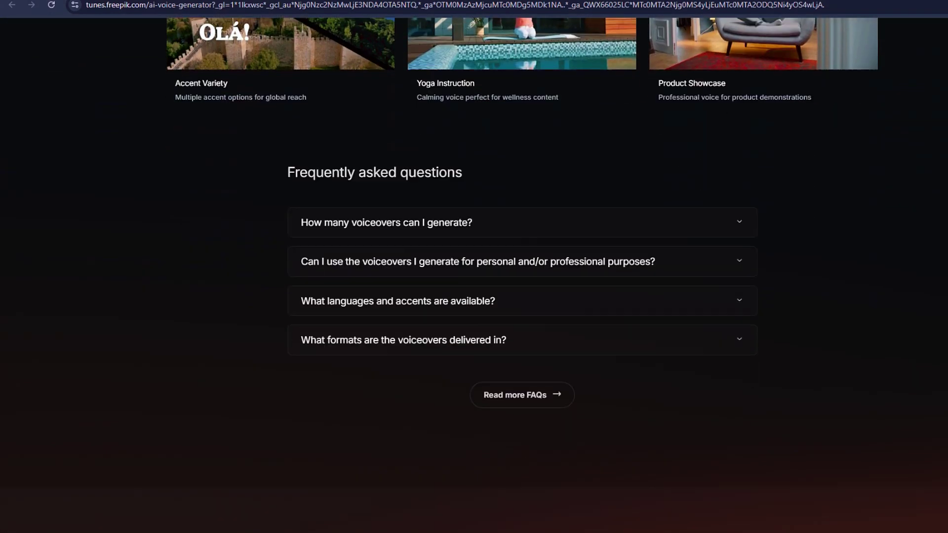
{"action": "scroll", "coordinate": [473, 267], "scroll_direction": "down", "scroll_amount": 5}
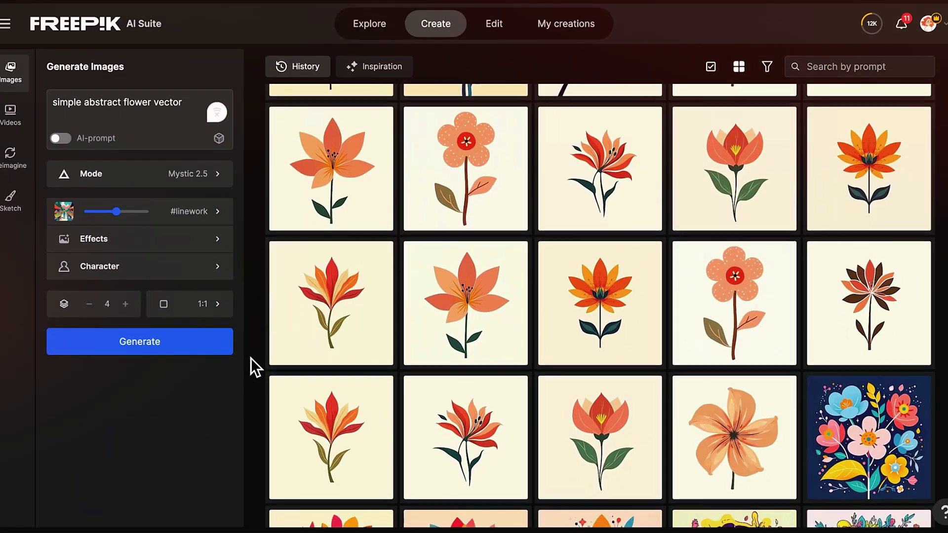
Make the abstract flower image's cream background transparent
{"action": "scroll", "coordinate": [251, 357], "scroll_direction": "down", "scroll_amount": 2}
{"action": "left_click", "coordinate": [333, 469]}
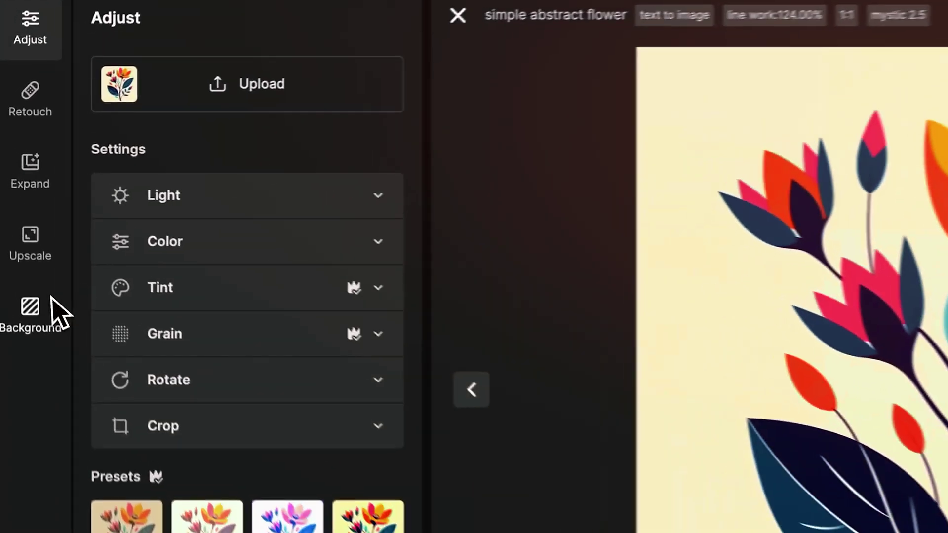
{"action": "left_click", "coordinate": [11, 242]}
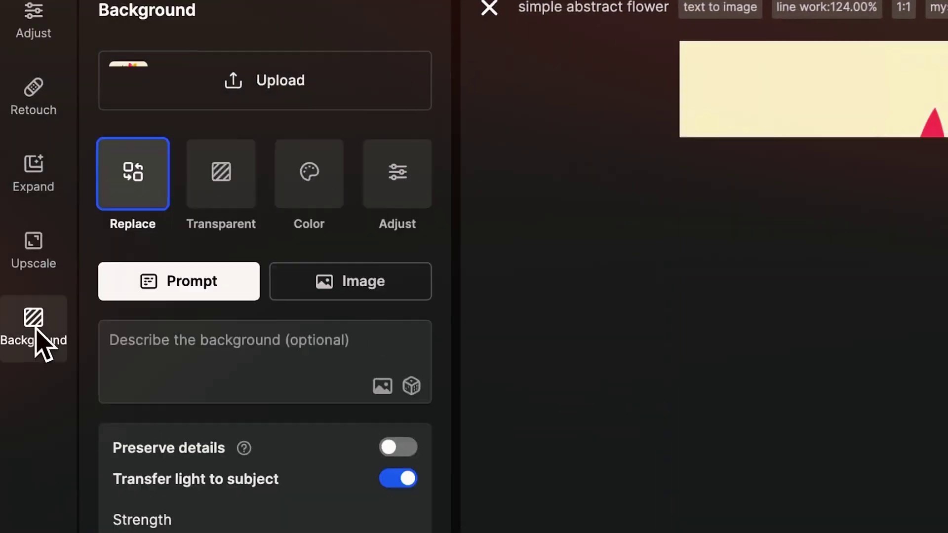
{"action": "left_click", "coordinate": [216, 185]}
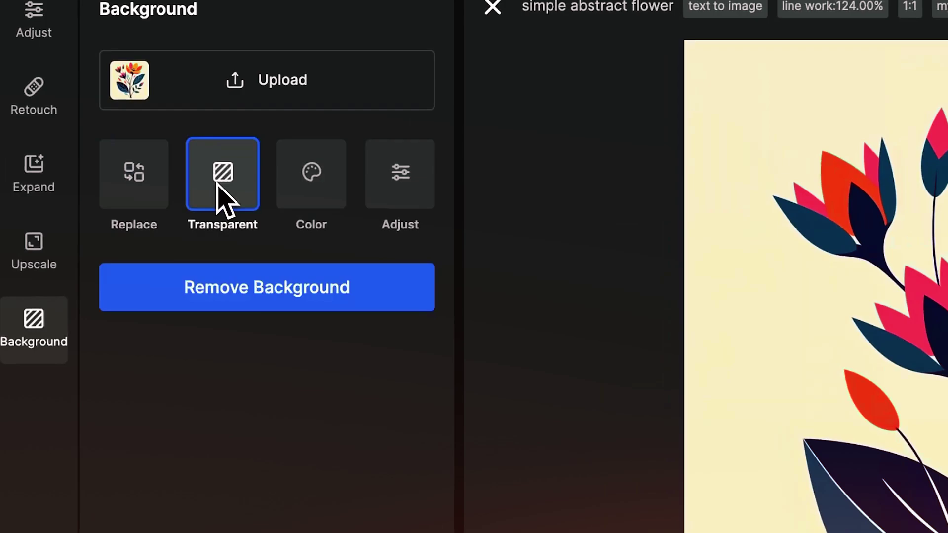
{"action": "left_click", "coordinate": [252, 289]}
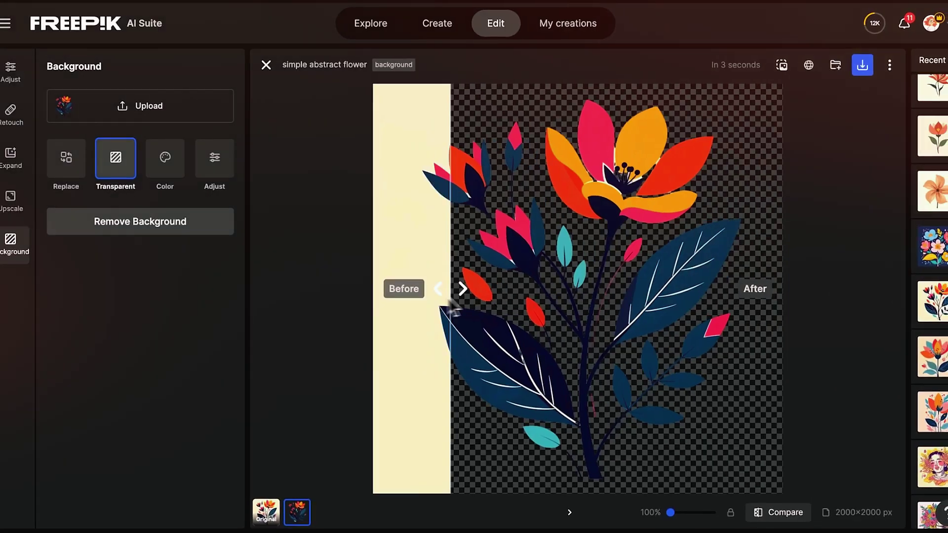
{"action": "left_click_drag", "start_coordinate": [457, 297], "coordinate": [710, 310]}
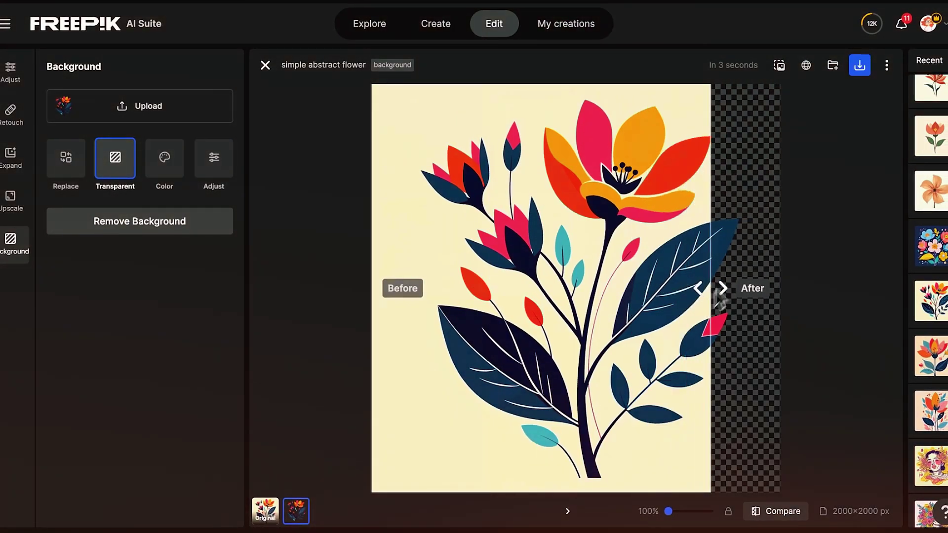
Download the background-free flower as an SVG
{"action": "left_click", "coordinate": [860, 64]}
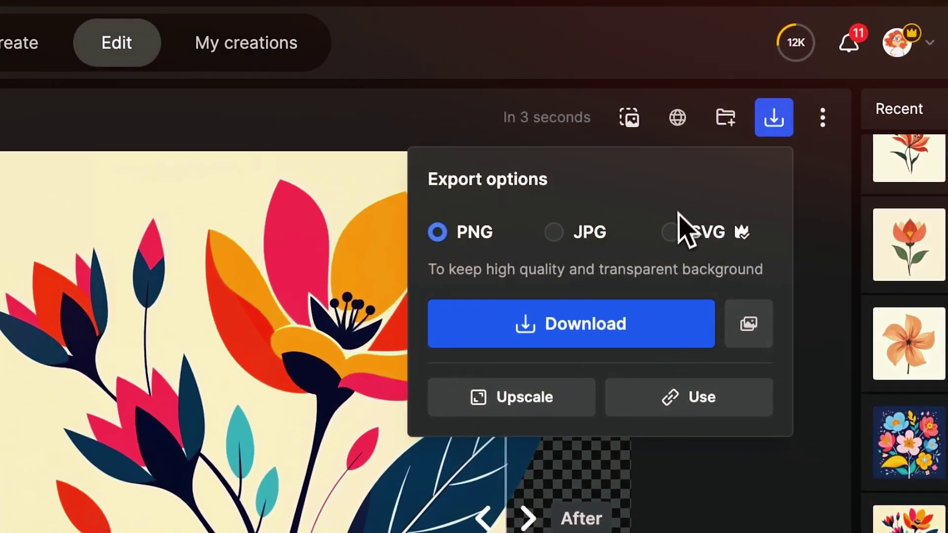
{"action": "left_click", "coordinate": [674, 232]}
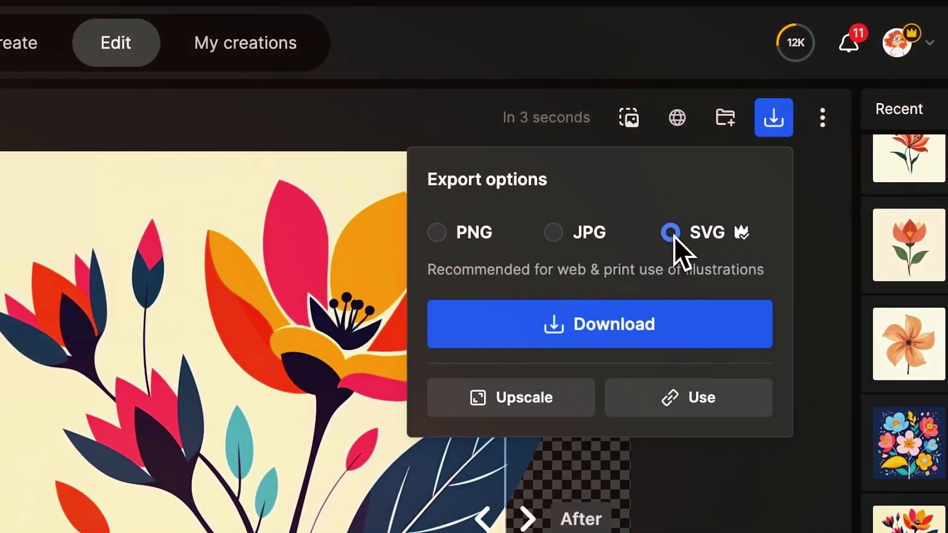
{"action": "left_click", "coordinate": [668, 325]}
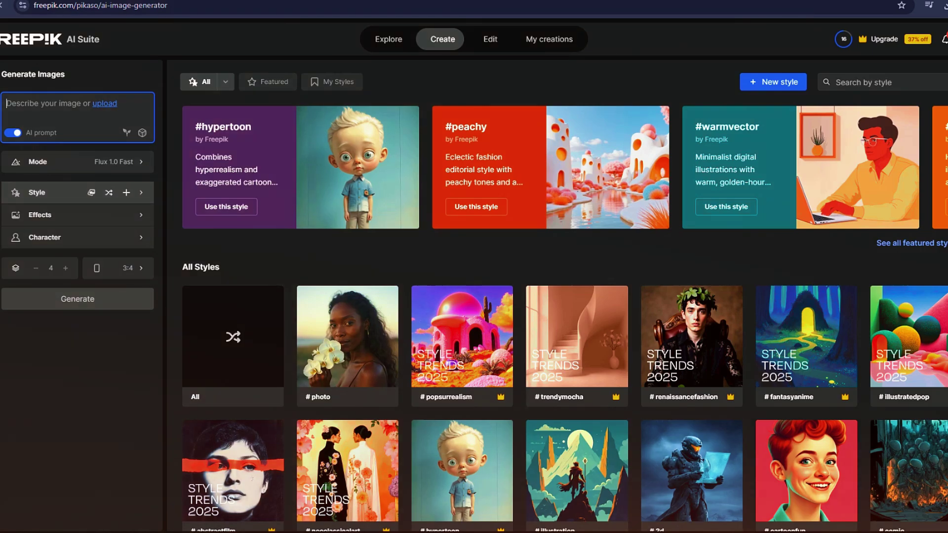
Check the model list, then apply the typoshape style
{"action": "left_click", "coordinate": [78, 162]}
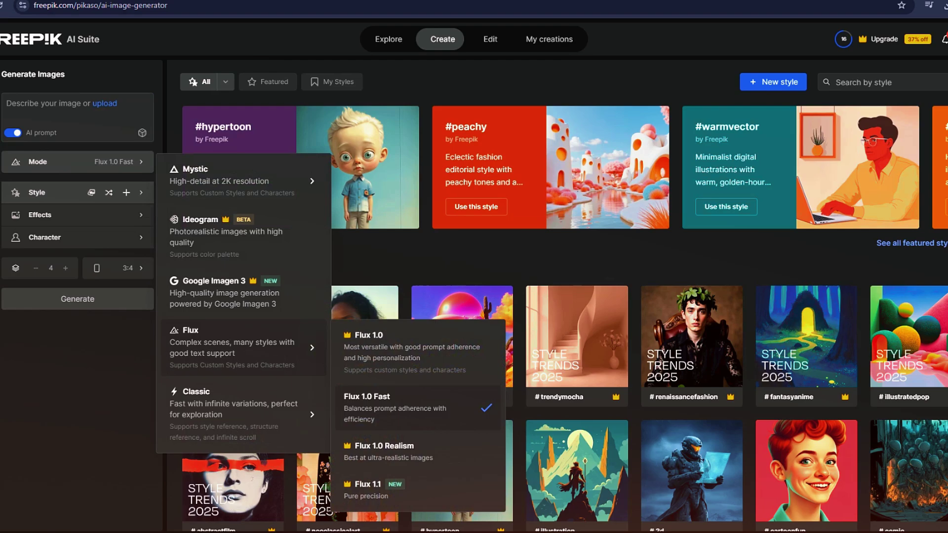
{"action": "left_click", "coordinate": [54, 192]}
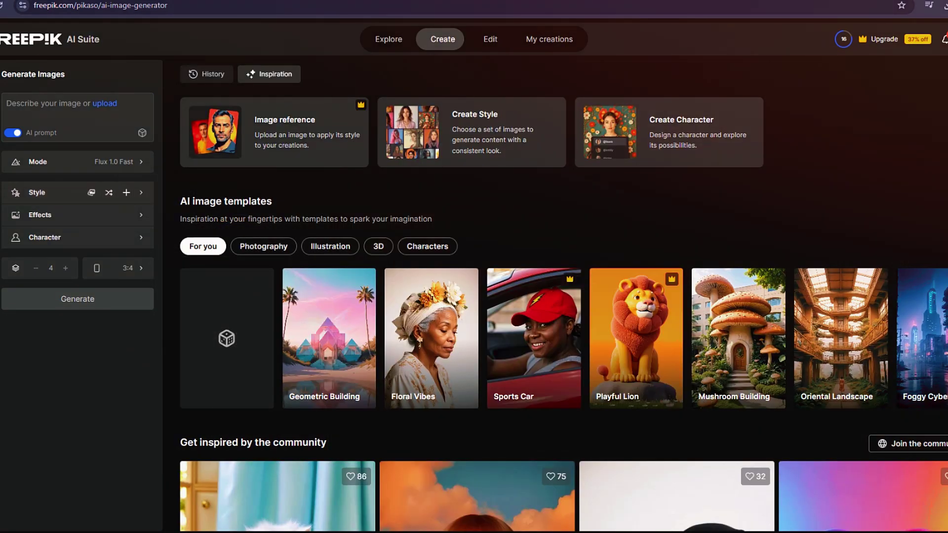
{"action": "left_click", "coordinate": [54, 192]}
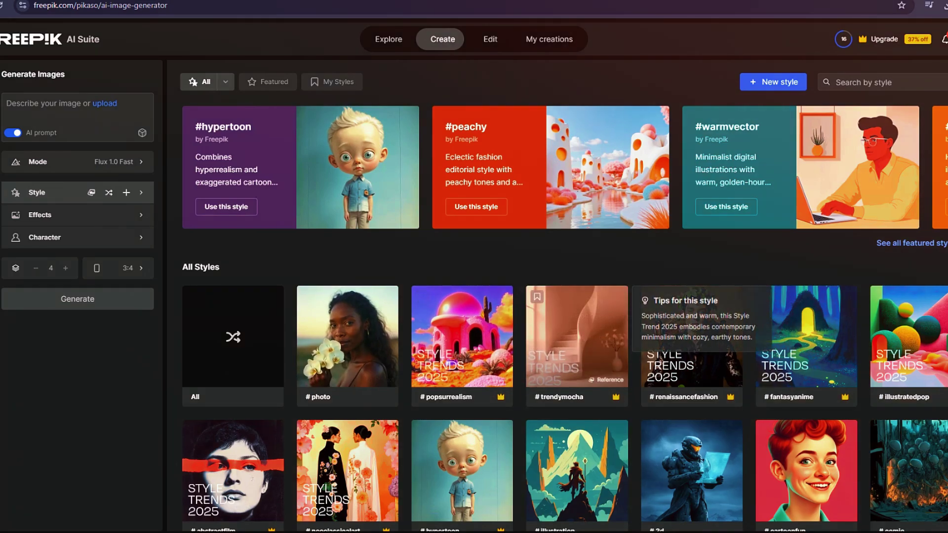
{"action": "scroll", "coordinate": [577, 335], "scroll_direction": "down", "scroll_amount": 5}
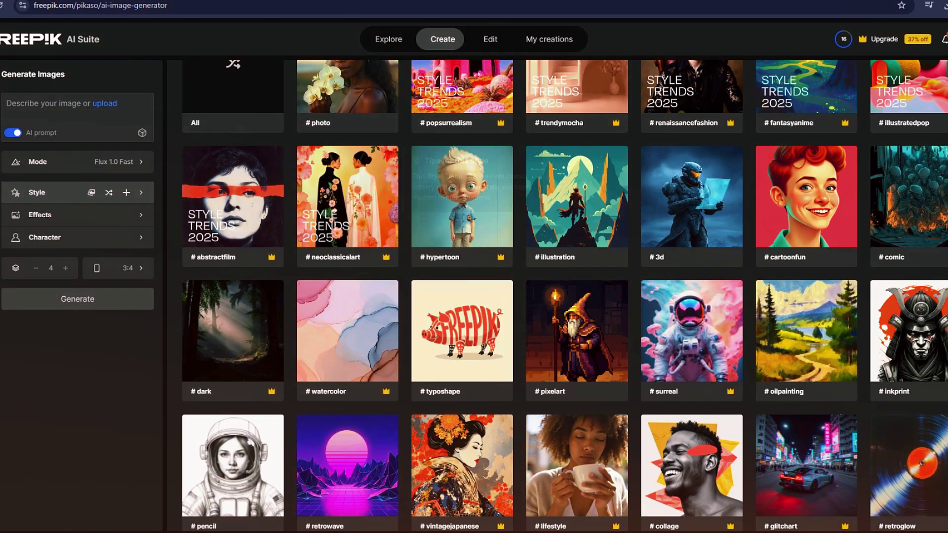
{"action": "left_click", "coordinate": [461, 336]}
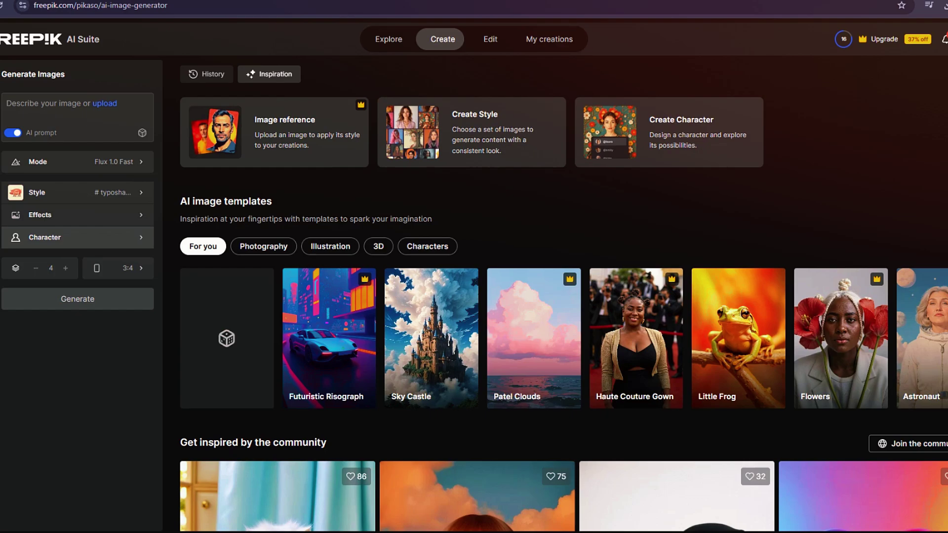
Add the goldglow effect, skip characters, and pick the 1:1 aspect ratio
{"action": "left_click", "coordinate": [78, 215]}
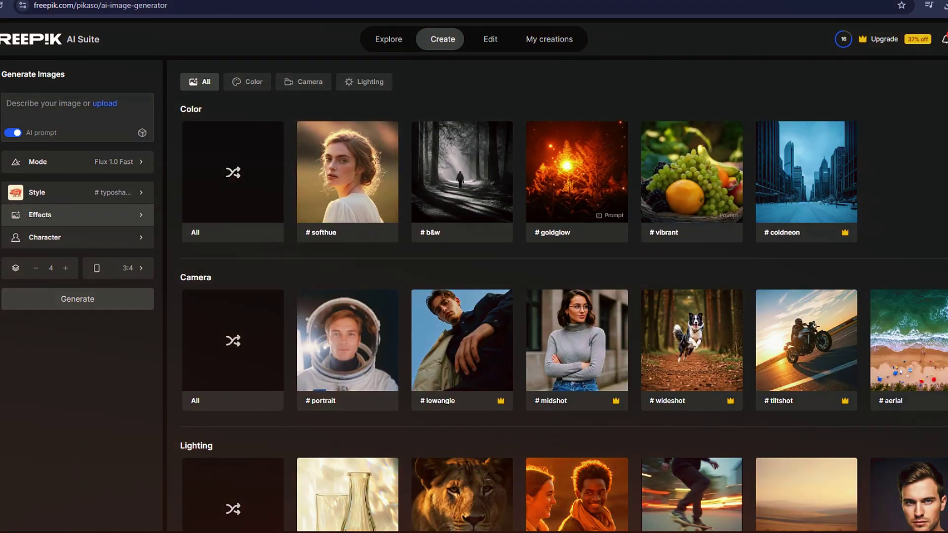
{"action": "left_click", "coordinate": [577, 173]}
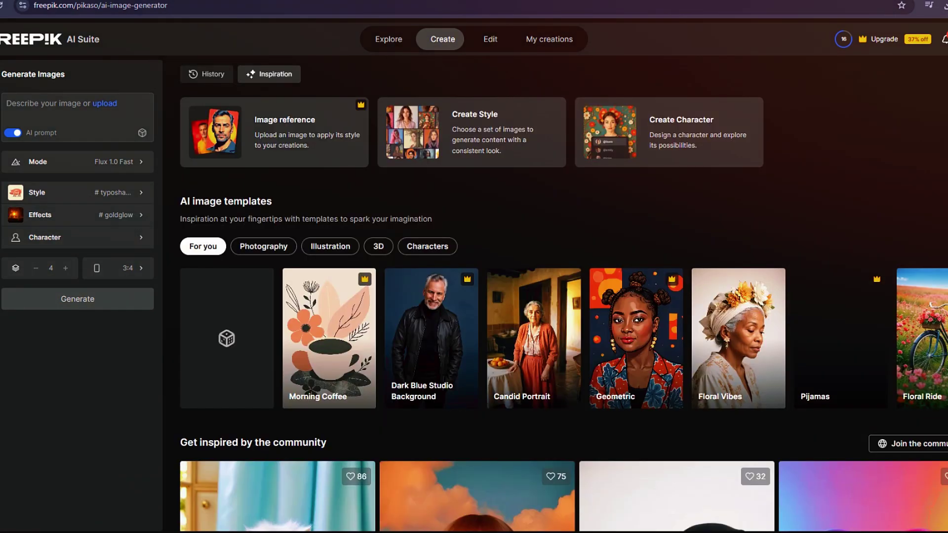
{"action": "left_click", "coordinate": [77, 238]}
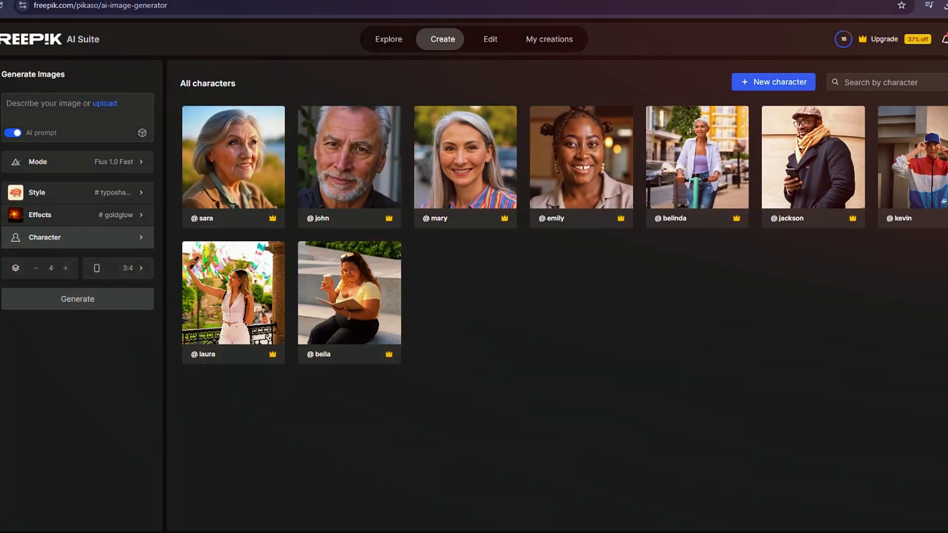
{"action": "left_click", "coordinate": [118, 268]}
{"action": "left_click", "coordinate": [118, 268]}
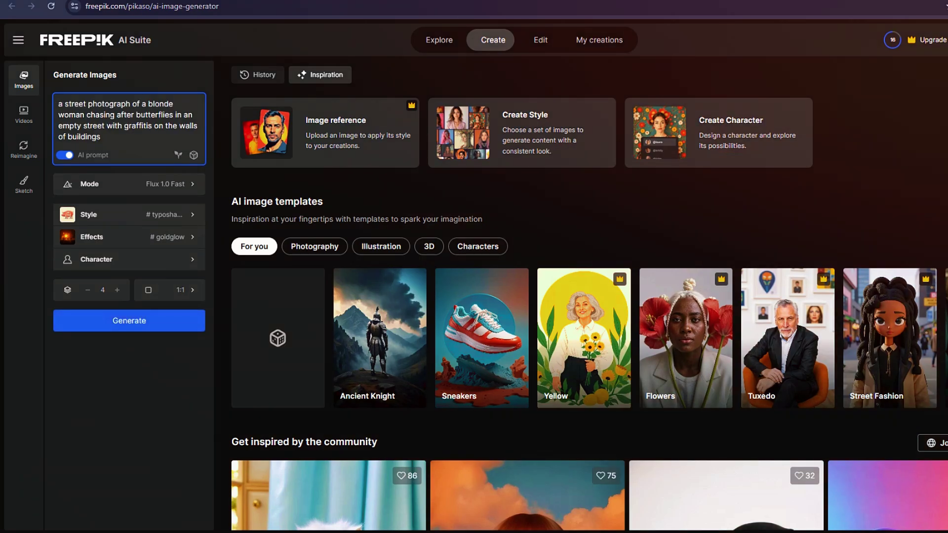
Generate four 1:1 images from the blonde woman chasing butterflies street prompt
{"action": "left_click", "coordinate": [59, 104]}
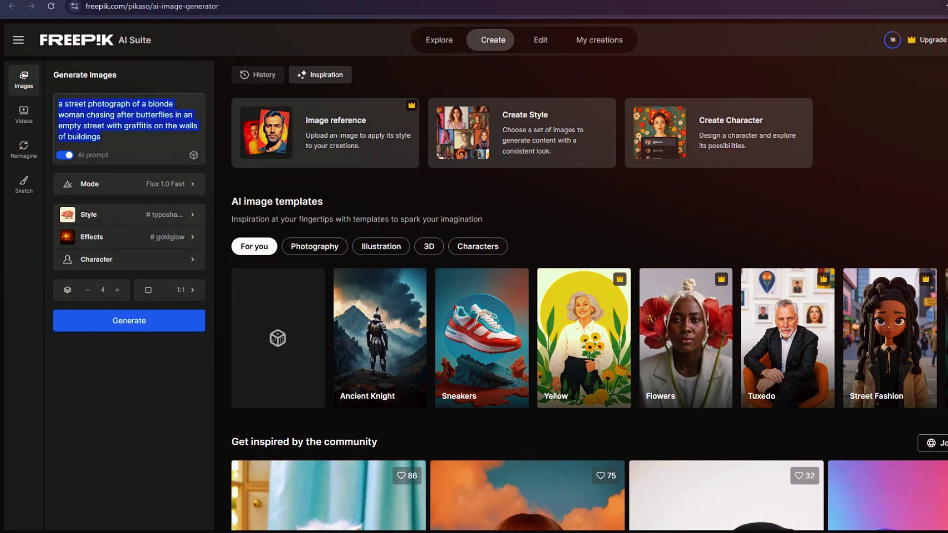
{"action": "left_click", "coordinate": [130, 321]}
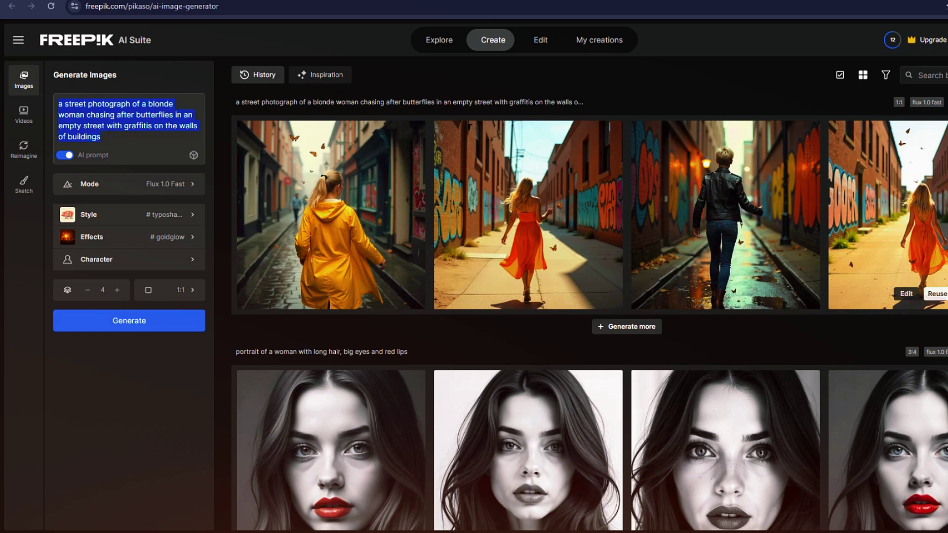
View the leather-jacket result, move to the orange-dress image and send it to the editor
{"action": "left_click", "coordinate": [725, 217]}
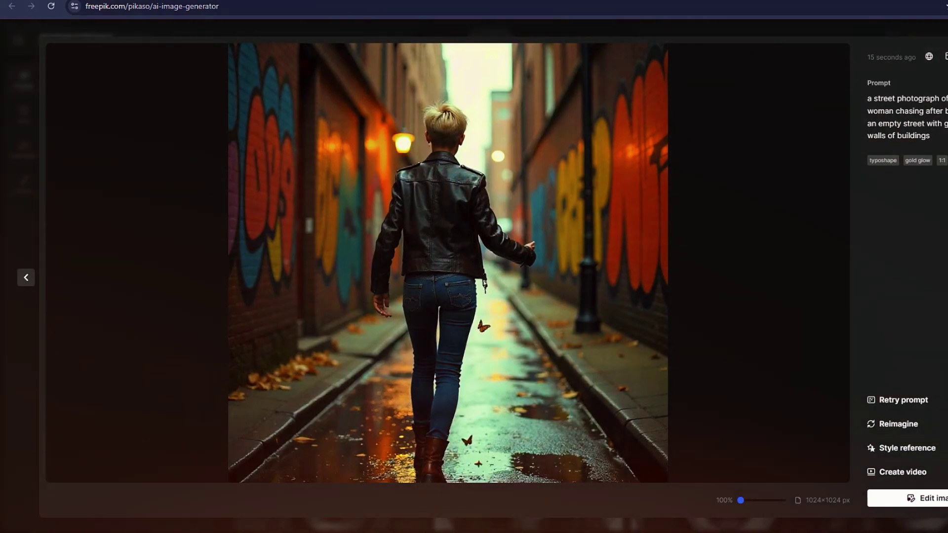
{"action": "key", "text": "Right"}
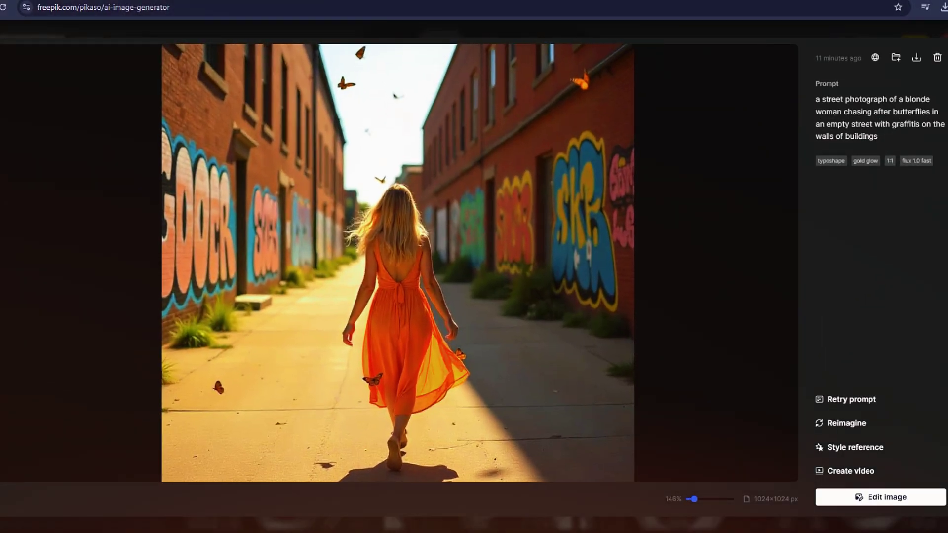
{"action": "scroll", "coordinate": [398, 263], "scroll_direction": "up", "scroll_amount": 4}
{"action": "scroll", "coordinate": [397, 263], "scroll_direction": "down", "scroll_amount": 8}
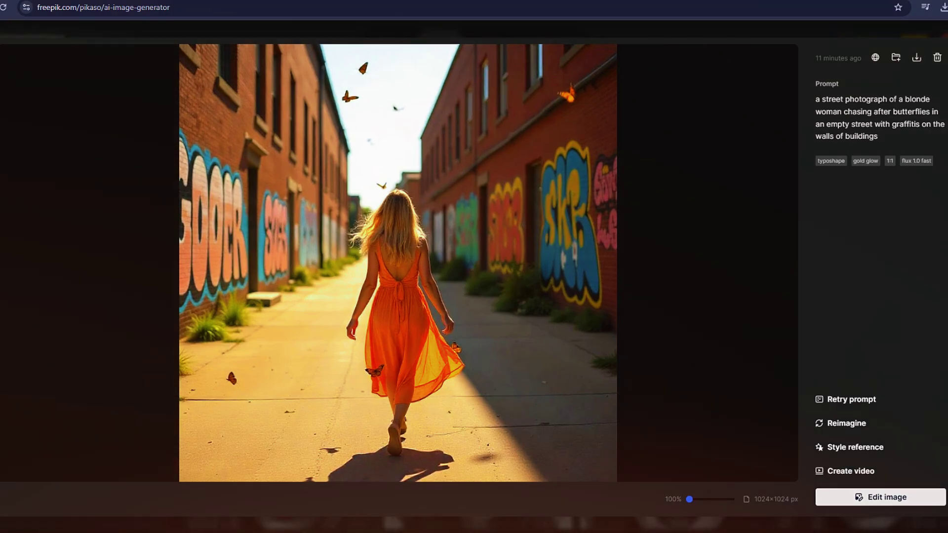
{"action": "left_click", "coordinate": [880, 497]}
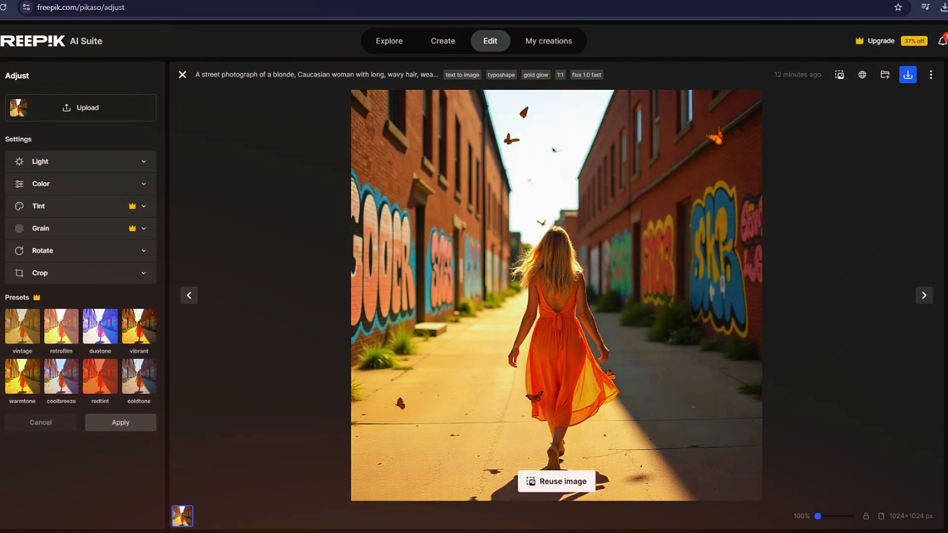
Set exposure 139%, brightness ~106%, contrast ~116%, highlights ~72%, and apply the vibrant preset
{"action": "left_click", "coordinate": [81, 162]}
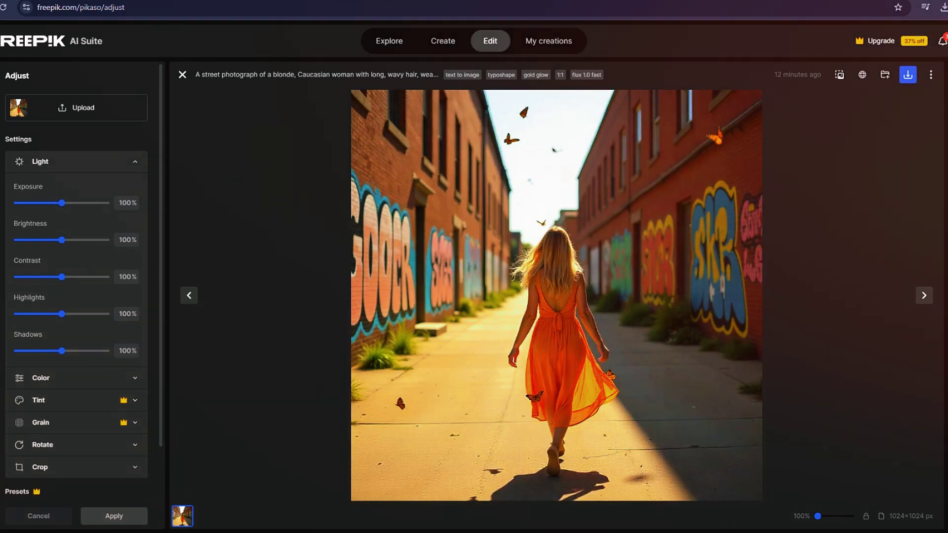
{"action": "left_click_drag", "start_coordinate": [62, 203], "coordinate": [79, 203]}
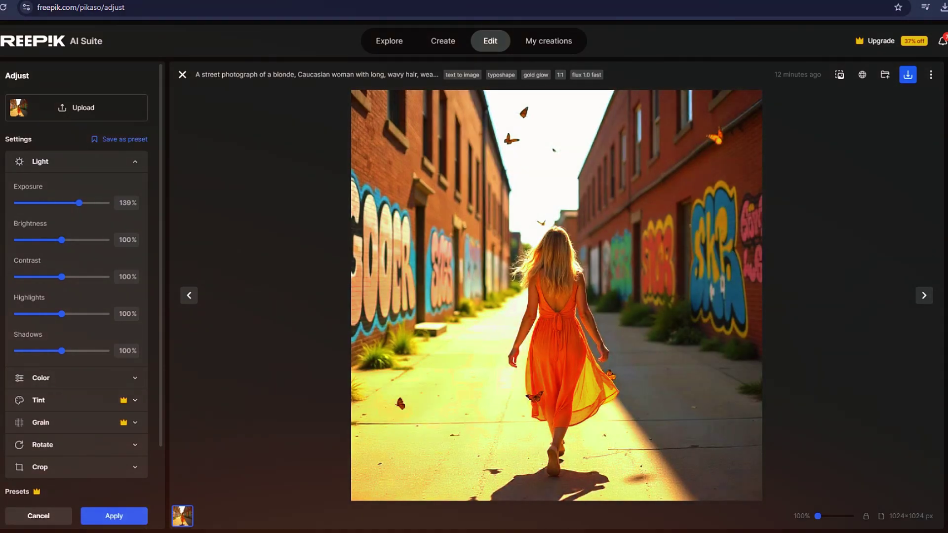
{"action": "mouse_move", "coordinate": [62, 240]}
{"action": "left_mouse_down"}
{"action": "mouse_move", "coordinate": [49, 239]}
{"action": "mouse_move", "coordinate": [82, 240]}
{"action": "mouse_move", "coordinate": [64, 240]}
{"action": "left_mouse_up"}
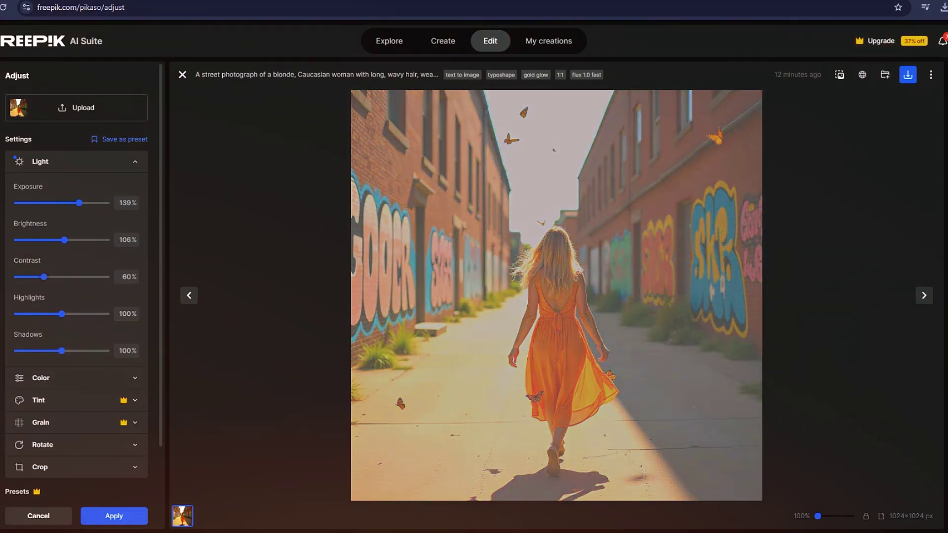
{"action": "left_click_drag", "start_coordinate": [62, 277], "coordinate": [69, 277]}
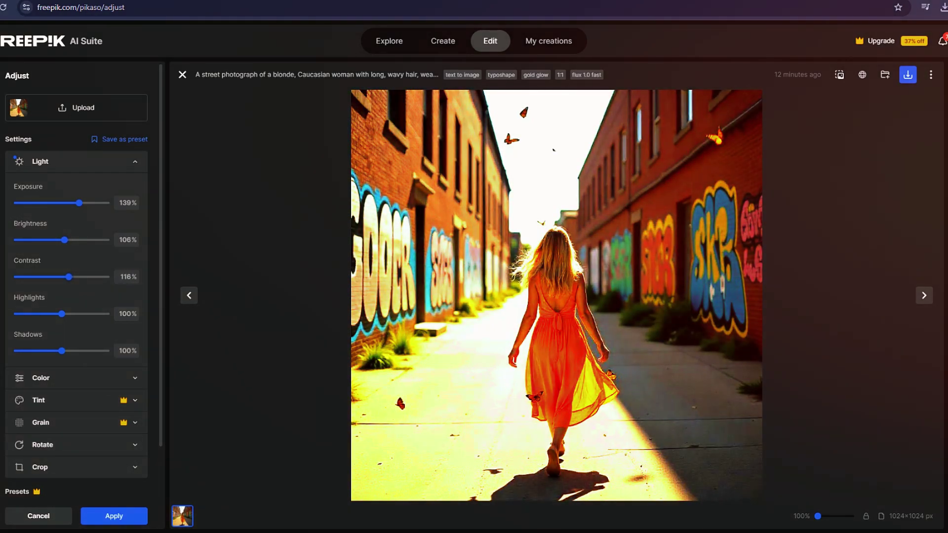
{"action": "mouse_move", "coordinate": [61, 314]}
{"action": "left_mouse_down"}
{"action": "mouse_move", "coordinate": [52, 314]}
{"action": "mouse_move", "coordinate": [76, 314]}
{"action": "mouse_move", "coordinate": [51, 314]}
{"action": "left_mouse_up"}
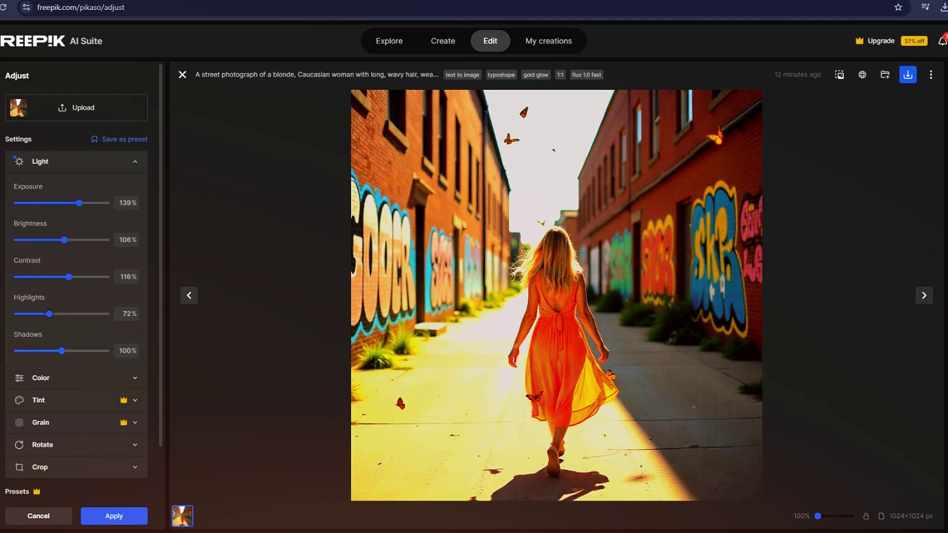
{"action": "scroll", "coordinate": [77, 296], "scroll_direction": "down", "scroll_amount": 2}
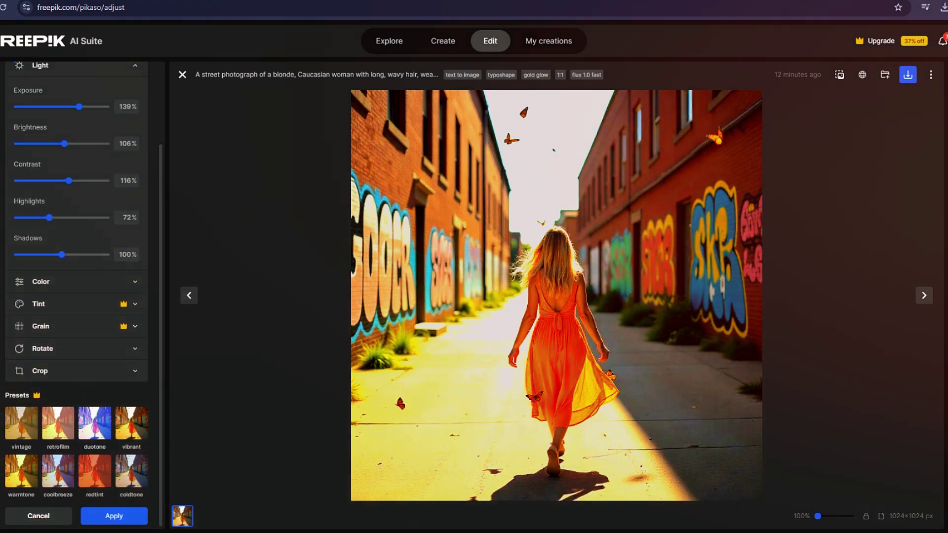
{"action": "left_click", "coordinate": [131, 423]}
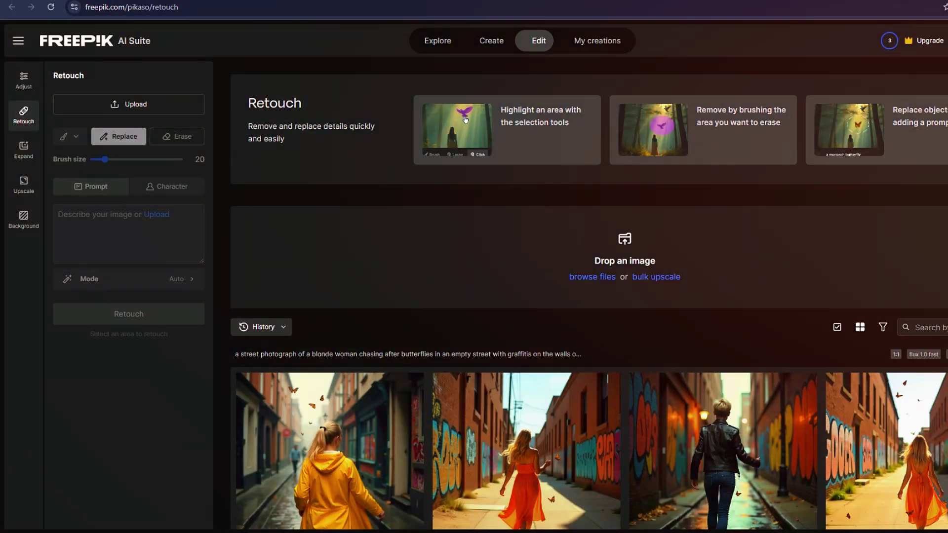
Mask the butterflies in the sky of the yellow-raincoat image and generate four Retouch options
{"action": "scroll", "coordinate": [590, 346], "scroll_direction": "down", "scroll_amount": 3}
{"action": "scroll", "coordinate": [345, 320], "scroll_direction": "down", "scroll_amount": 1}
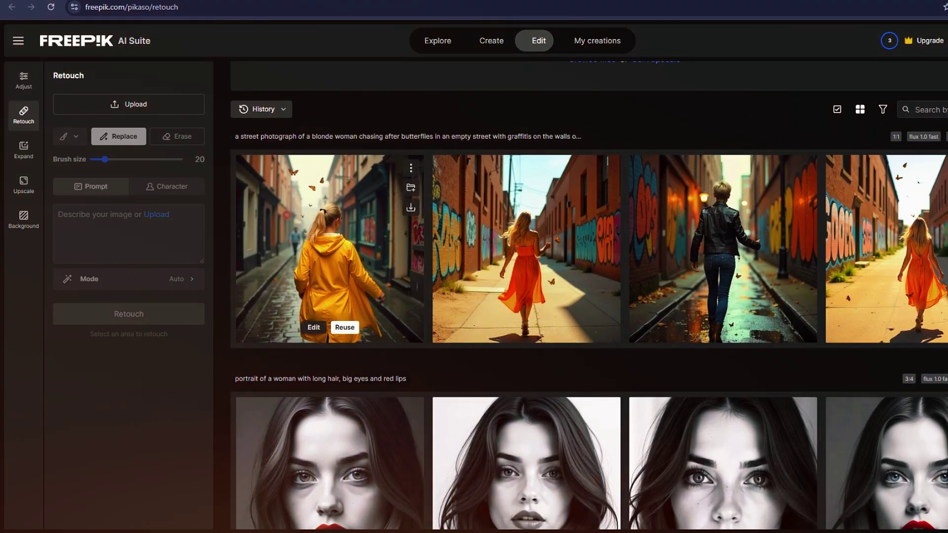
{"action": "left_click", "coordinate": [313, 327]}
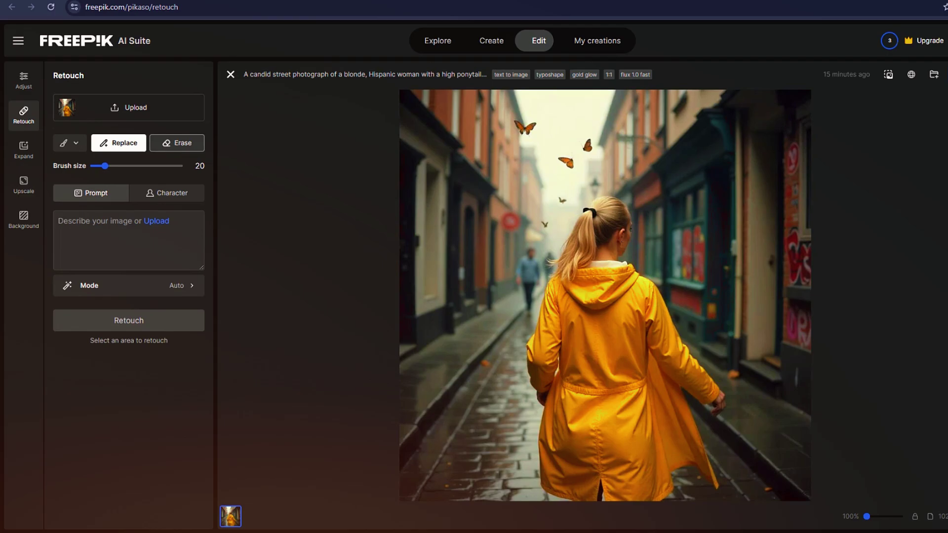
{"action": "left_click", "coordinate": [176, 143]}
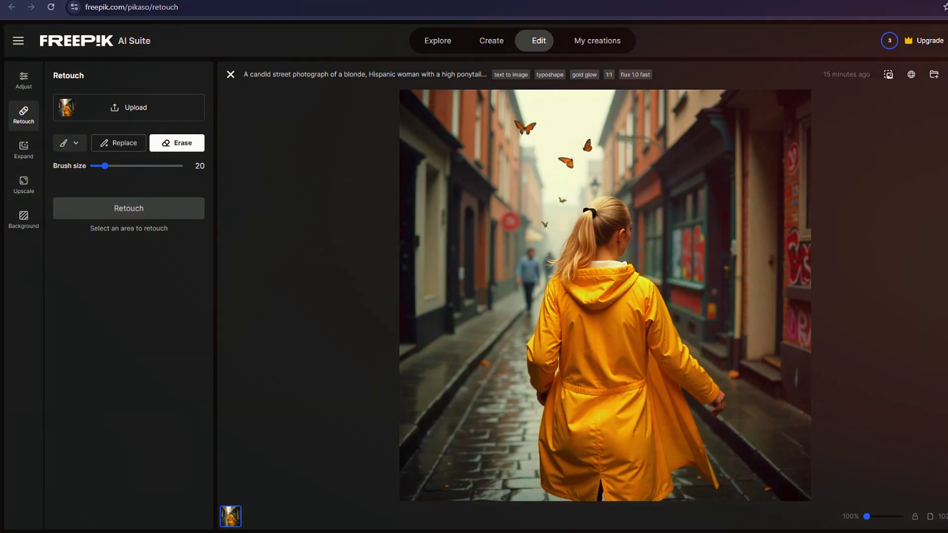
{"action": "left_click_drag", "start_coordinate": [519, 129], "coordinate": [530, 129]}
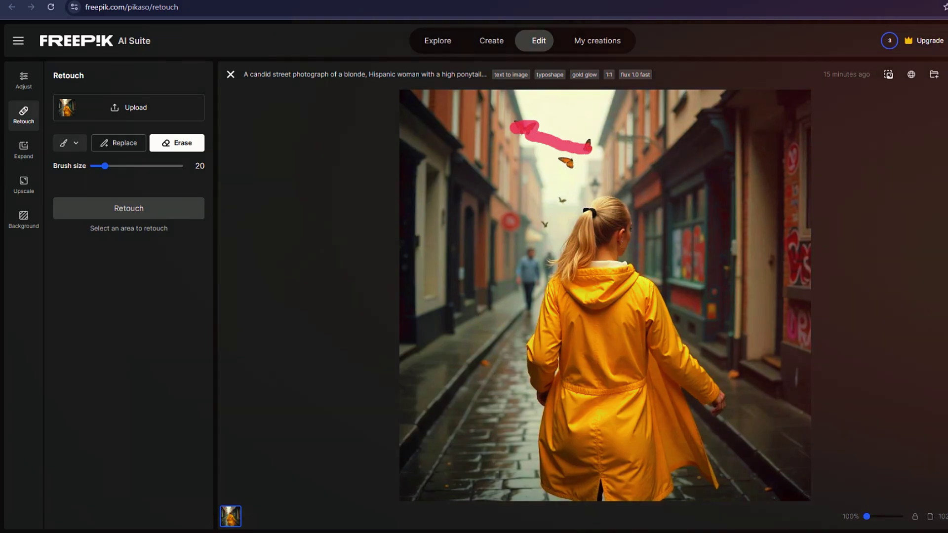
{"action": "mouse_move", "coordinate": [589, 147]}
{"action": "left_mouse_down"}
{"action": "mouse_move", "coordinate": [563, 166]}
{"action": "mouse_move", "coordinate": [573, 158]}
{"action": "left_mouse_up"}
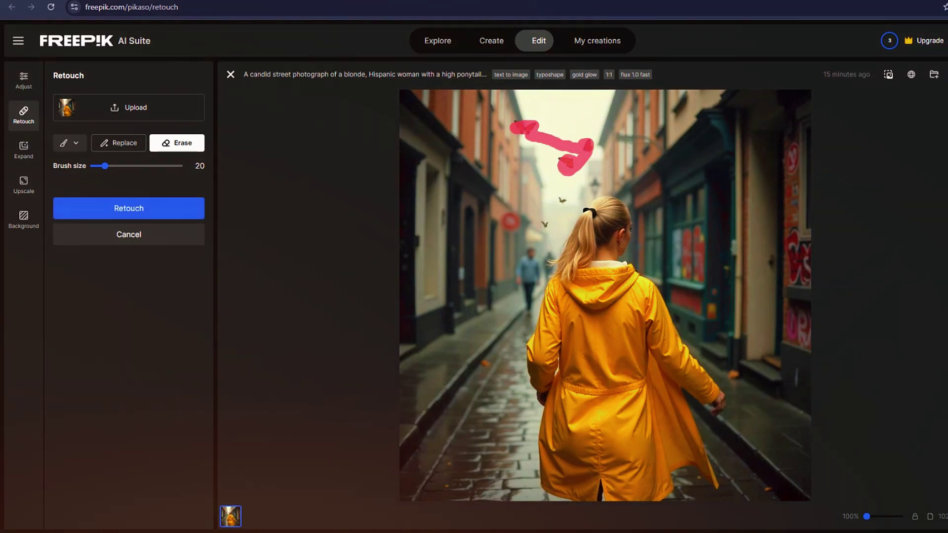
{"action": "left_click", "coordinate": [129, 208]}
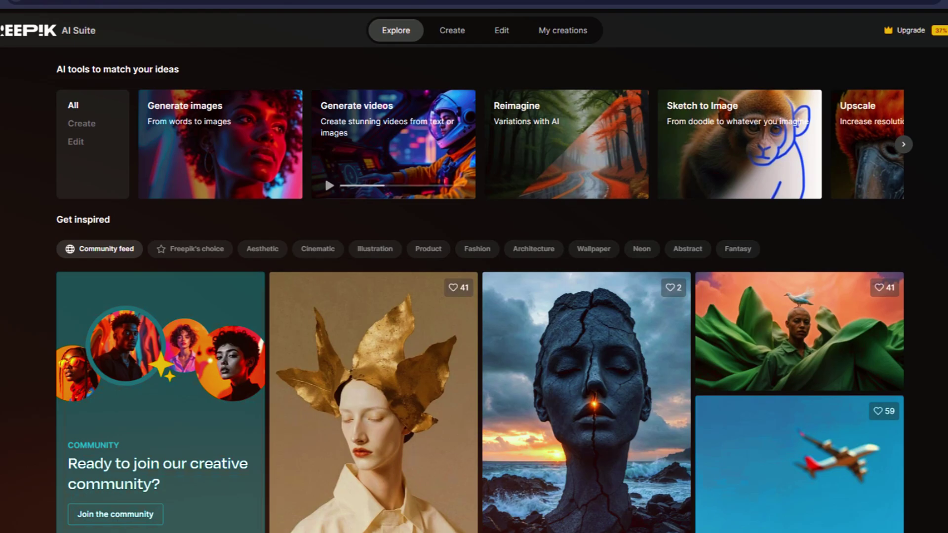
Scroll down through the Explore feed of community images
{"action": "scroll", "coordinate": [474, 296], "scroll_direction": "down", "scroll_amount": 3}
{"action": "scroll", "coordinate": [474, 296], "scroll_direction": "down", "scroll_amount": 10}
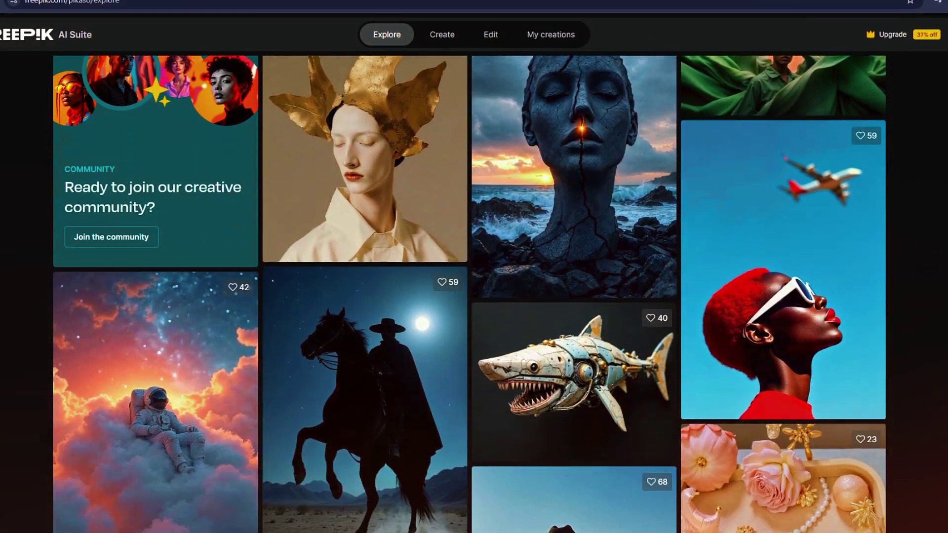
{"action": "scroll", "coordinate": [474, 296], "scroll_direction": "down", "scroll_amount": 15}
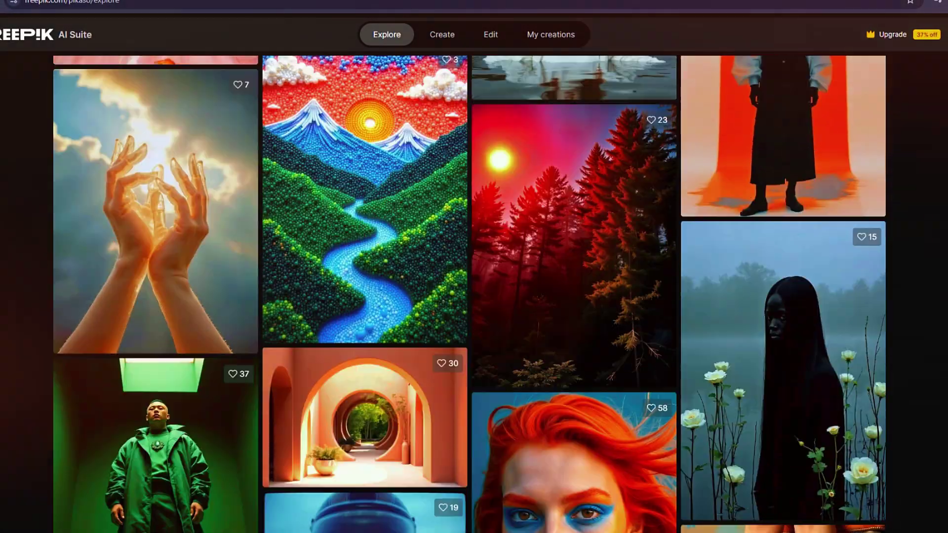
{"action": "scroll", "coordinate": [474, 296], "scroll_direction": "down", "scroll_amount": 15}
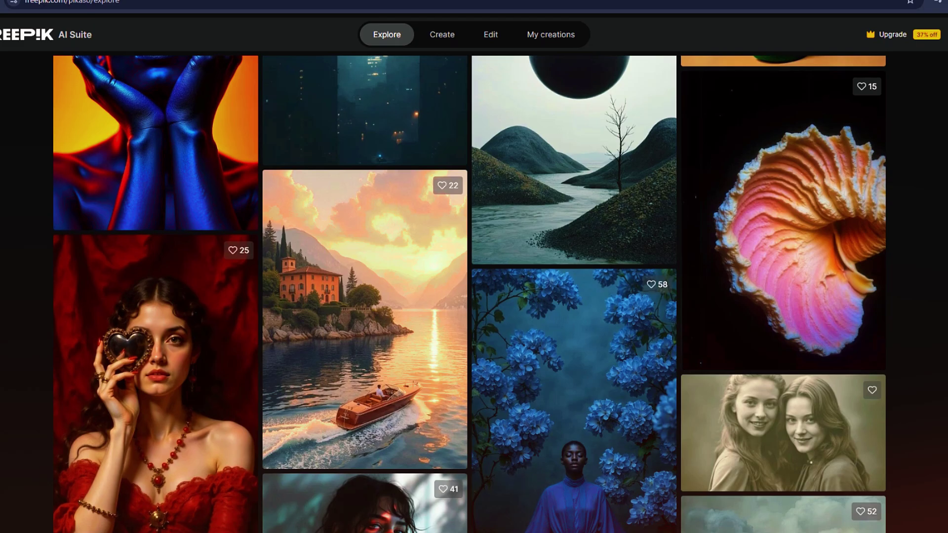
{"action": "scroll", "coordinate": [474, 296], "scroll_direction": "down", "scroll_amount": 15}
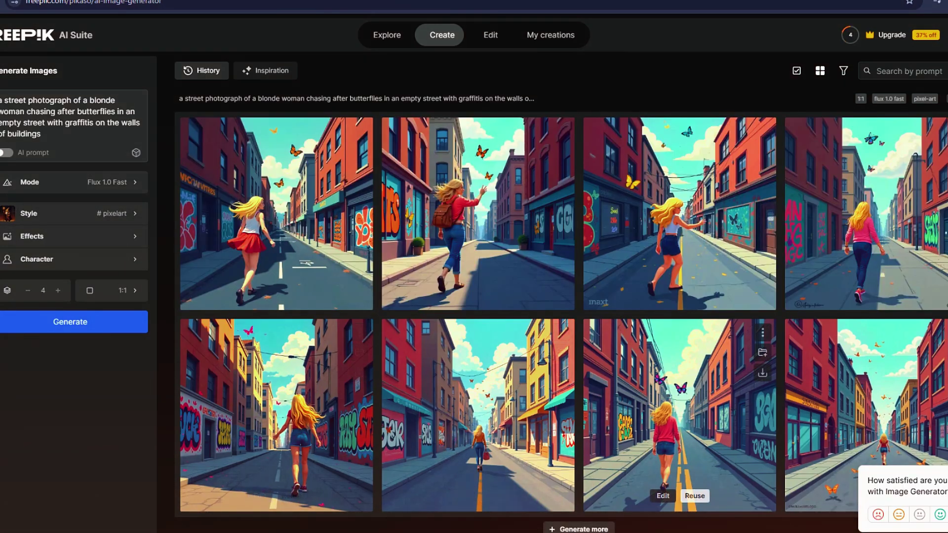
Preview a generated image, then look over the image model list and the Style gallery
{"action": "left_click", "coordinate": [478, 214]}
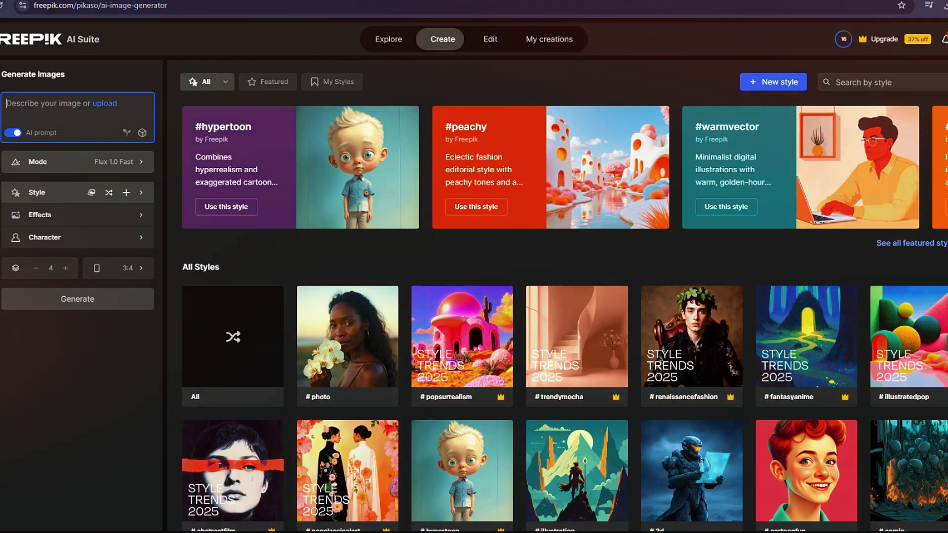
{"action": "left_click", "coordinate": [74, 162]}
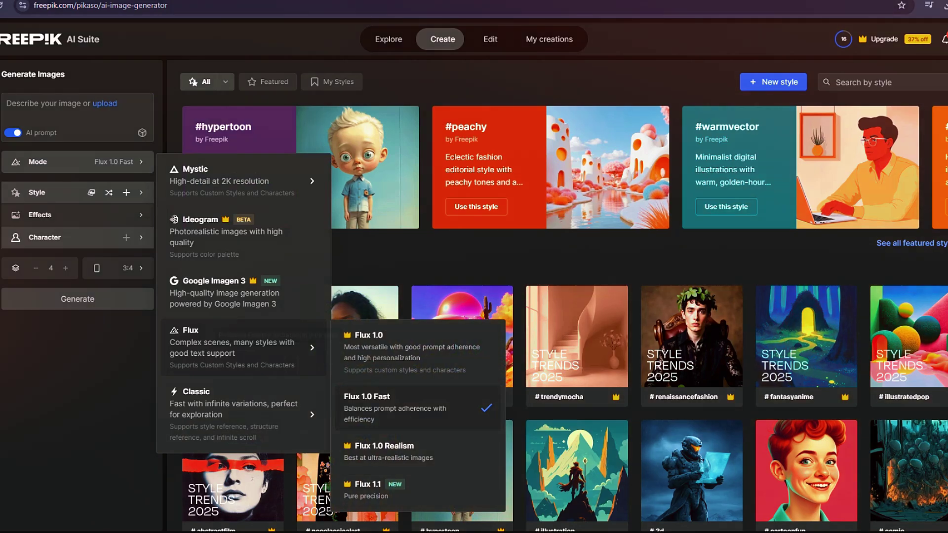
{"action": "left_click", "coordinate": [50, 192]}
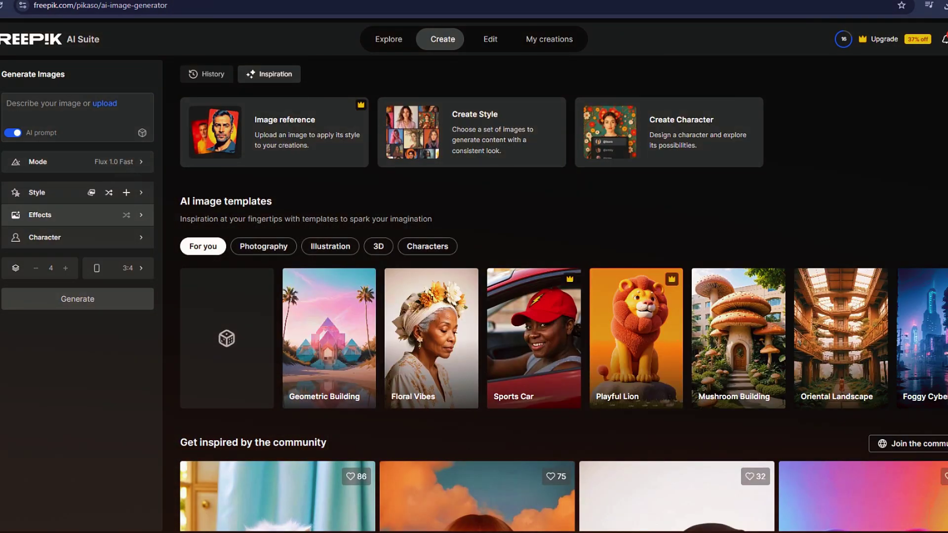
{"action": "left_click", "coordinate": [59, 192]}
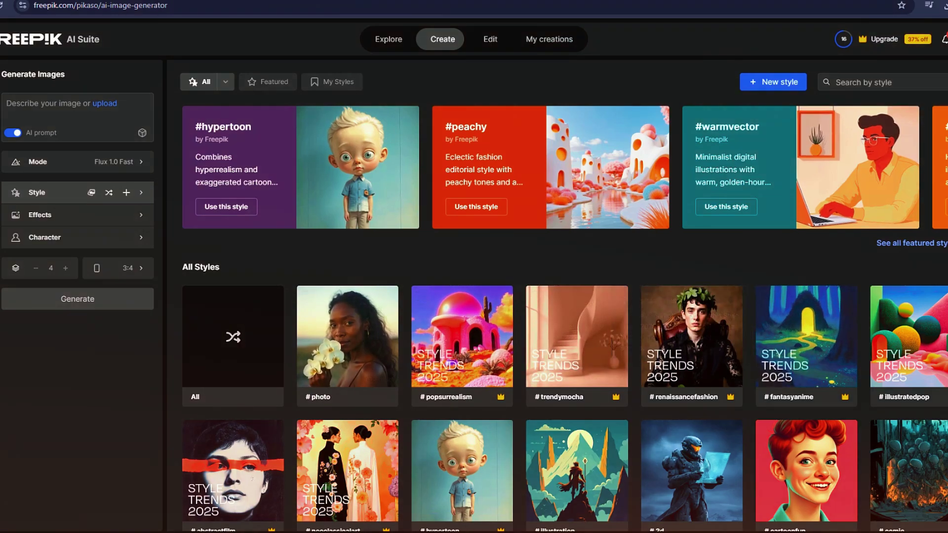
{"action": "scroll", "coordinate": [564, 296], "scroll_direction": "down", "scroll_amount": 5}
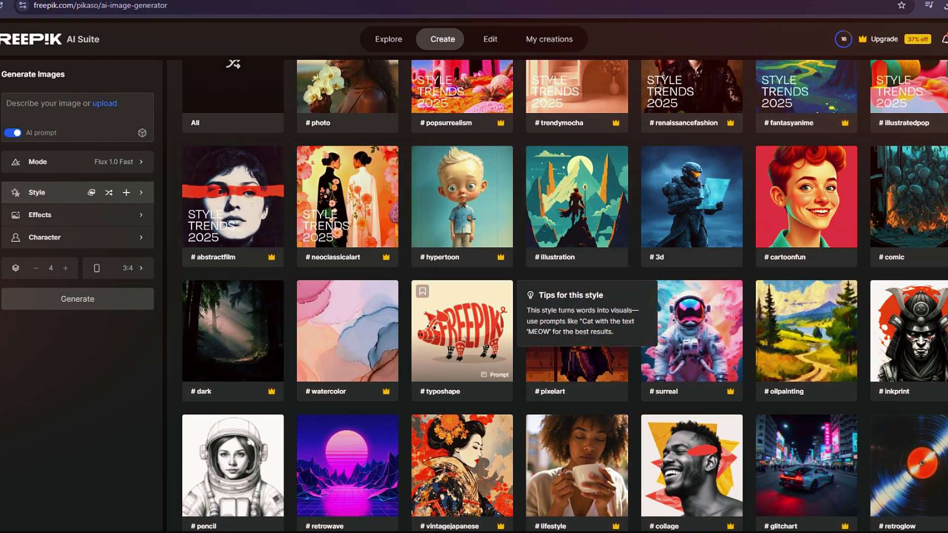
{"action": "left_click", "coordinate": [576, 331]}
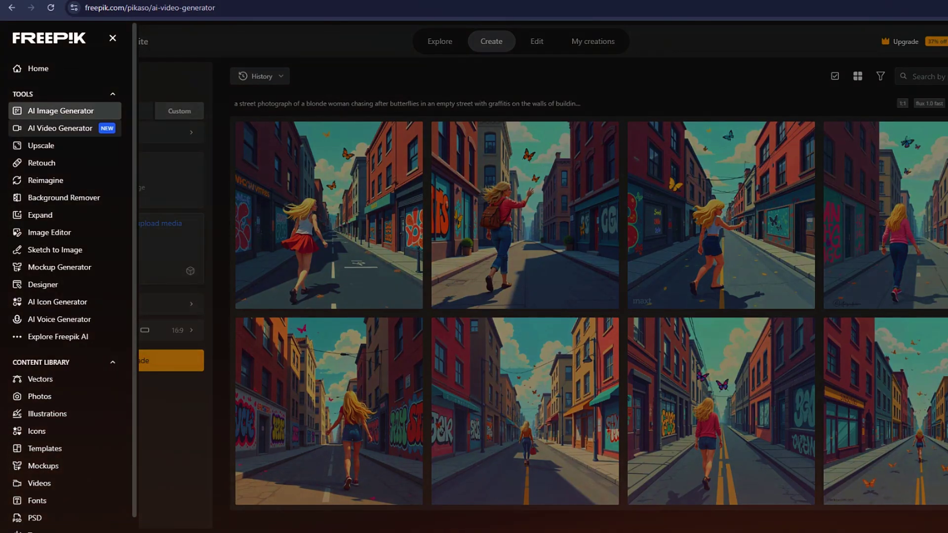
Open the AI Video Generator and enter the prompt 'walking a men'
{"action": "left_click", "coordinate": [60, 128]}
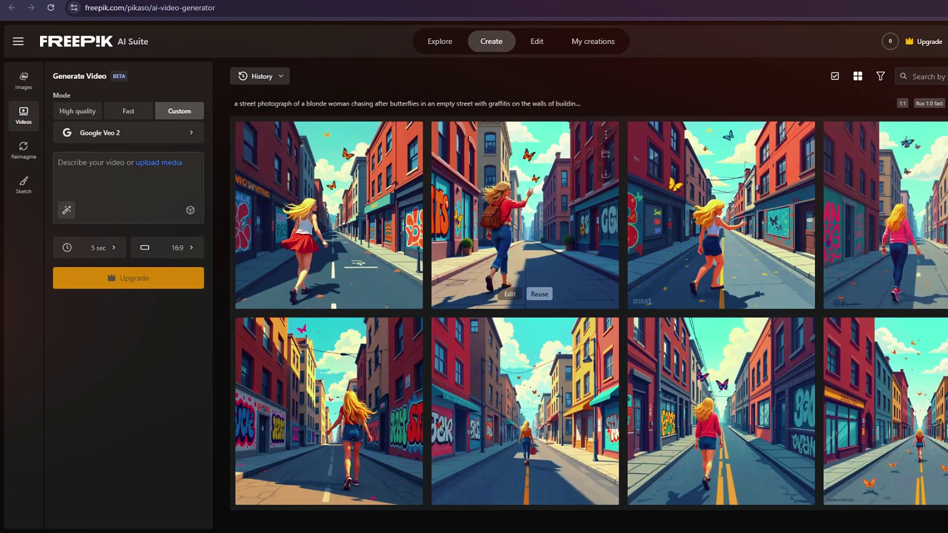
{"action": "left_click", "coordinate": [128, 182]}
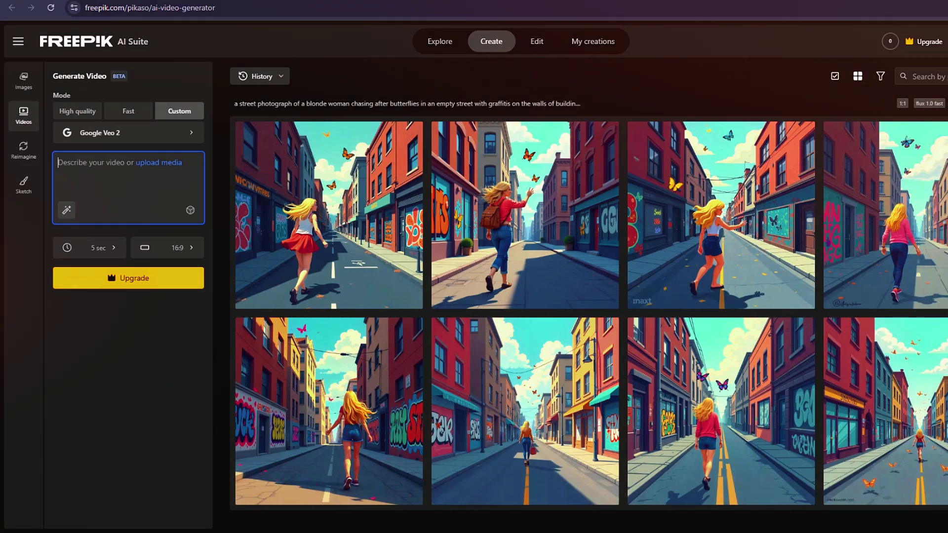
{"action": "type", "text": "w"}
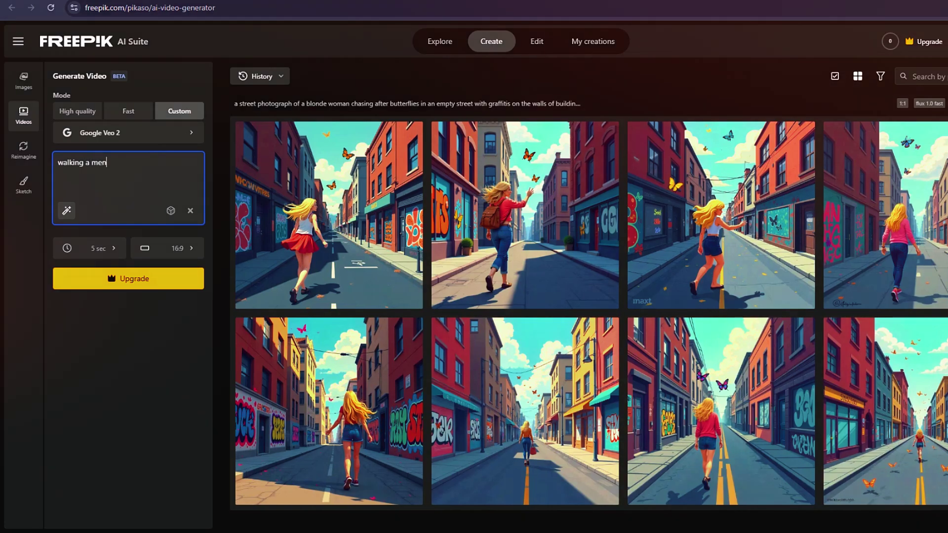
{"action": "type", "text": "alking a men"}
Set the video duration to 8 seconds and the aspect ratio to 16:9
{"action": "left_click", "coordinate": [104, 248]}
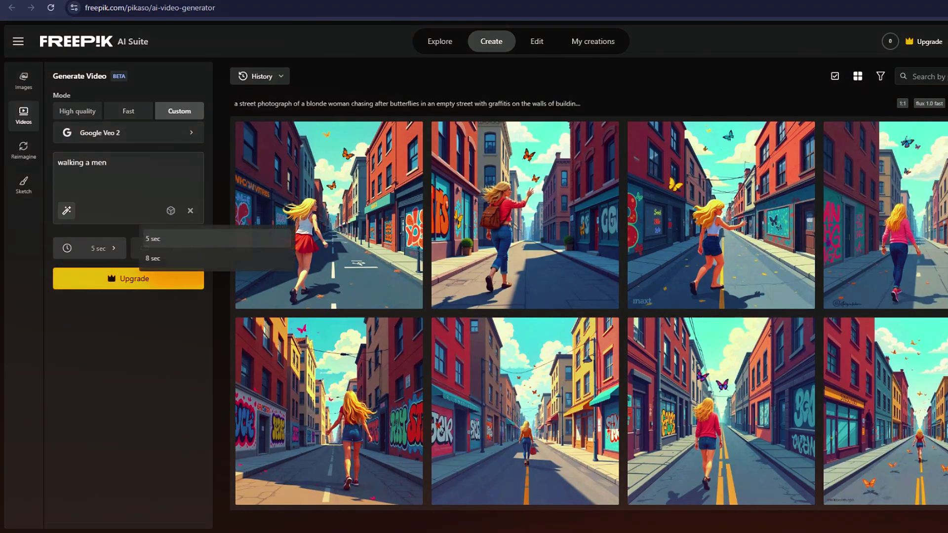
{"action": "left_click", "coordinate": [154, 258]}
{"action": "left_click", "coordinate": [168, 248]}
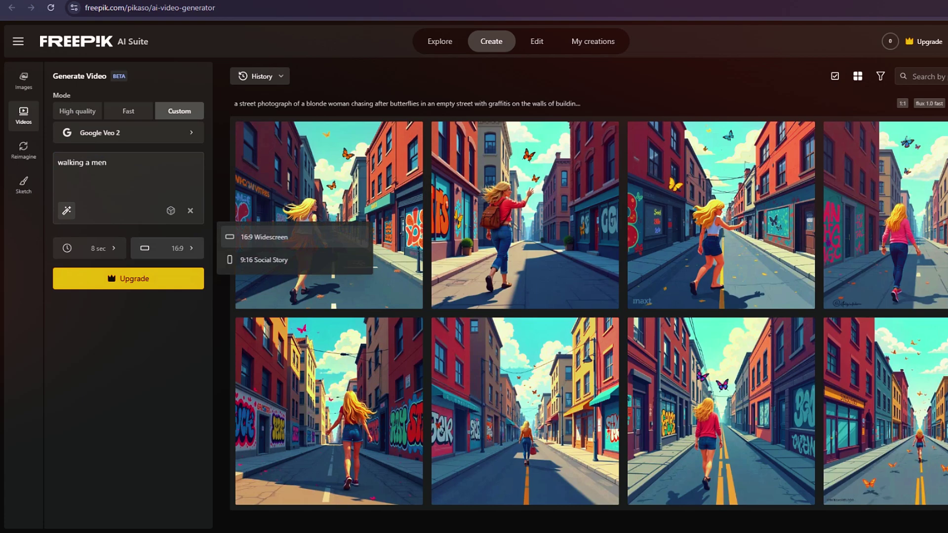
{"action": "left_click", "coordinate": [264, 259]}
{"action": "left_click", "coordinate": [167, 248]}
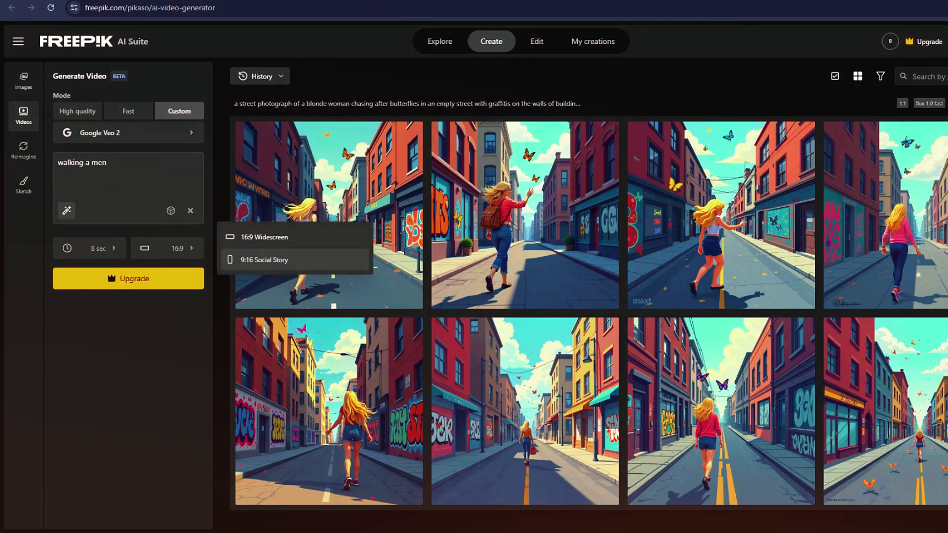
{"action": "left_click", "coordinate": [259, 236]}
Bring up the list of video generation models from the Google Veo 2 selector
{"action": "mouse_move", "coordinate": [343, 294]}
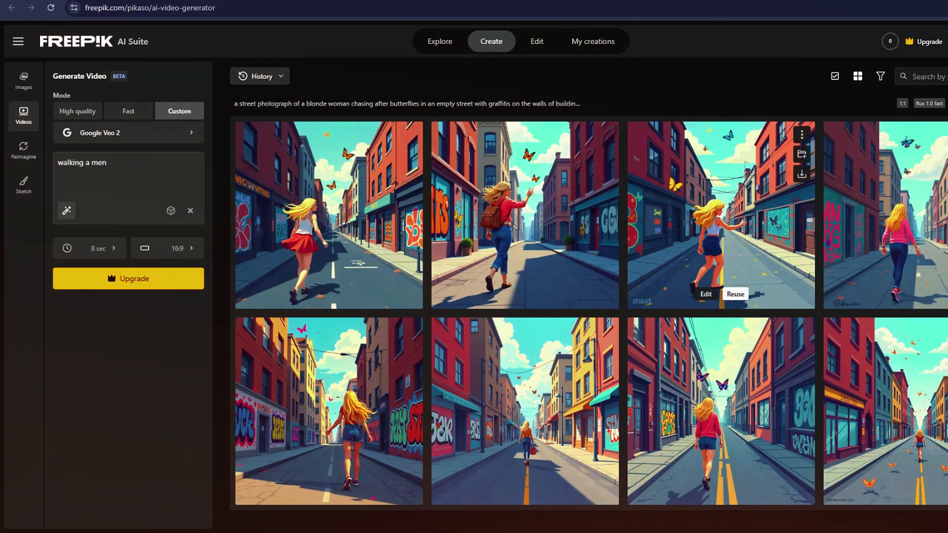
{"action": "scroll", "coordinate": [730, 296], "scroll_direction": "down", "scroll_amount": 5}
{"action": "scroll", "coordinate": [721, 385], "scroll_direction": "down", "scroll_amount": 8}
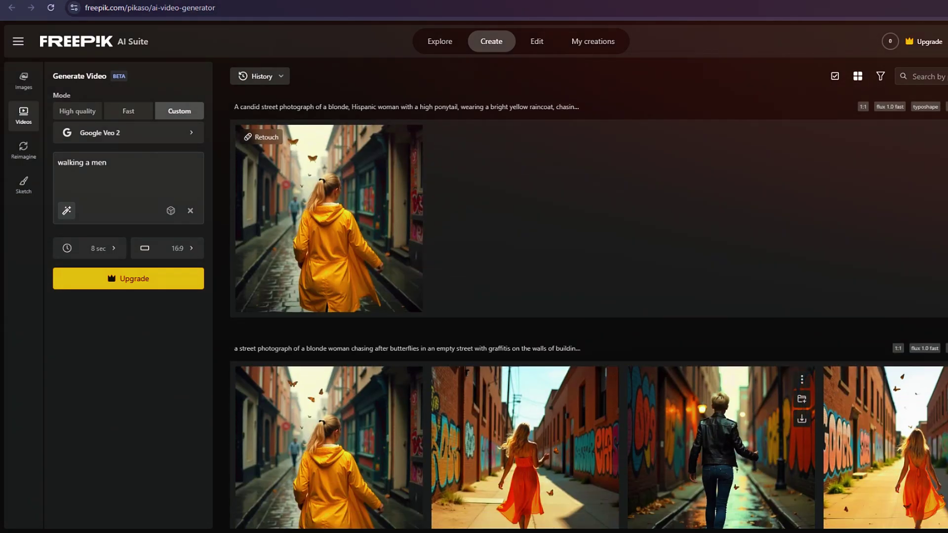
{"action": "scroll", "coordinate": [720, 385], "scroll_direction": "up", "scroll_amount": 13}
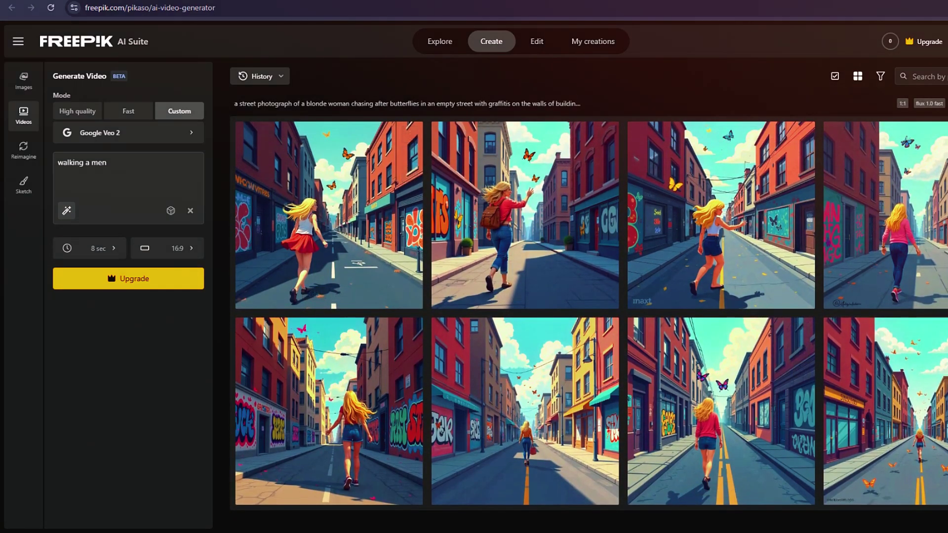
{"action": "left_click", "coordinate": [129, 133]}
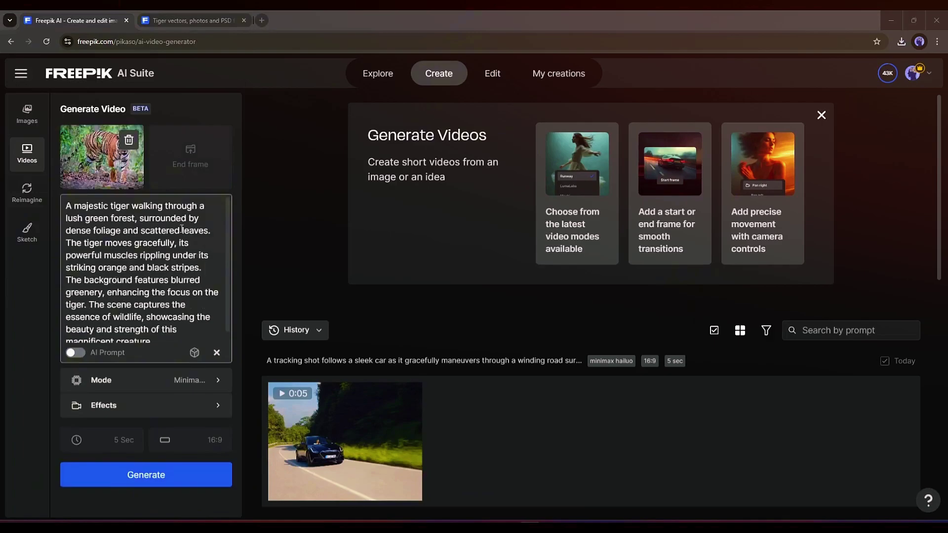
Select the tiger video description and scroll through the generator settings
{"action": "left_click", "coordinate": [66, 206]}
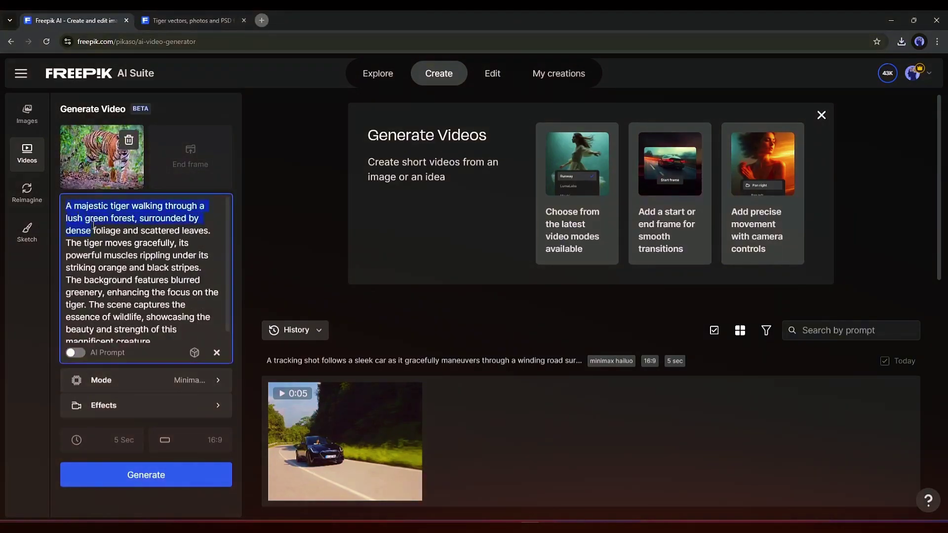
{"action": "scroll", "coordinate": [133, 260], "scroll_direction": "down", "scroll_amount": 1}
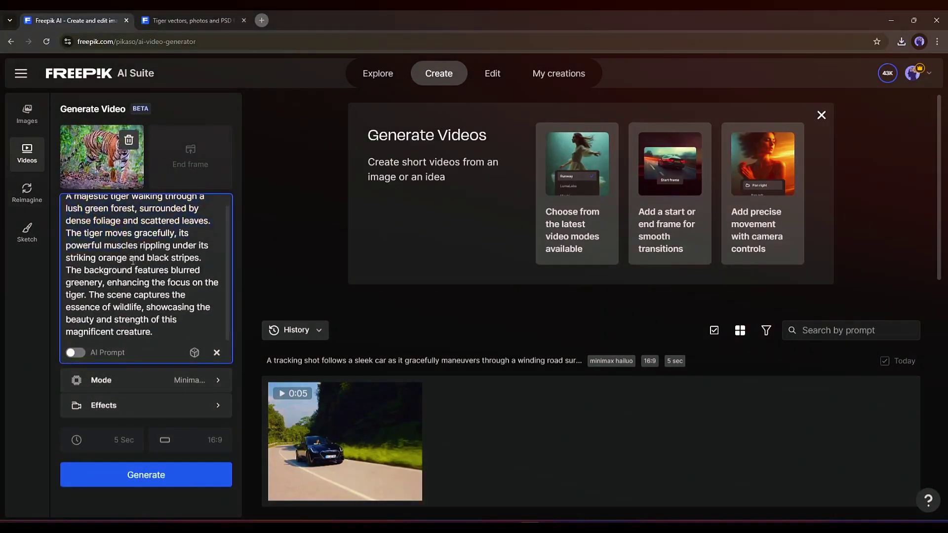
{"action": "scroll", "coordinate": [170, 254], "scroll_direction": "up", "scroll_amount": 1}
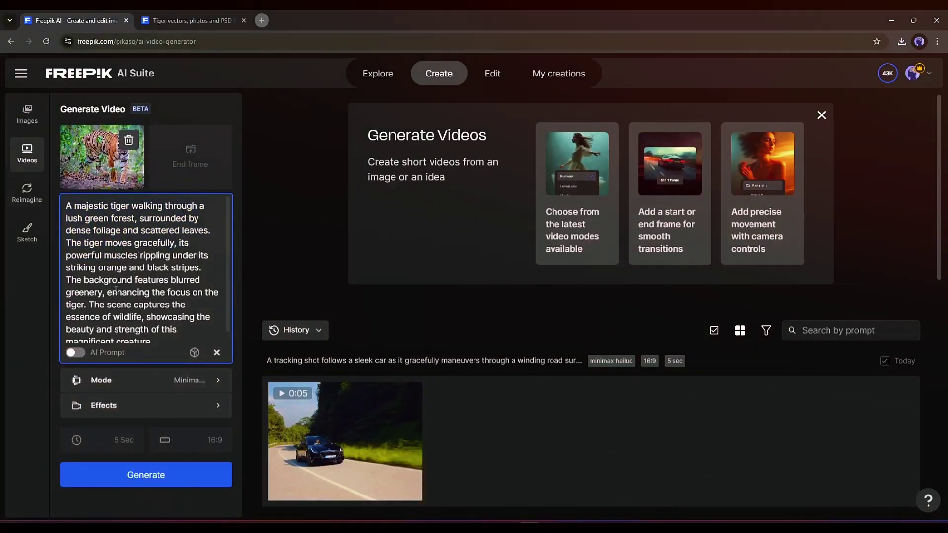
{"action": "scroll", "coordinate": [116, 290], "scroll_direction": "down", "scroll_amount": 1}
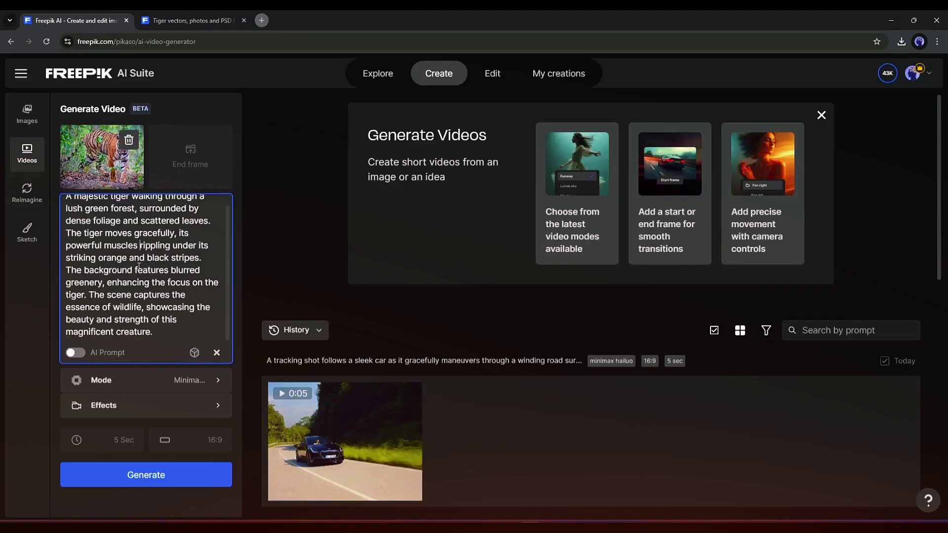
{"action": "scroll", "coordinate": [139, 267], "scroll_direction": "up", "scroll_amount": 1}
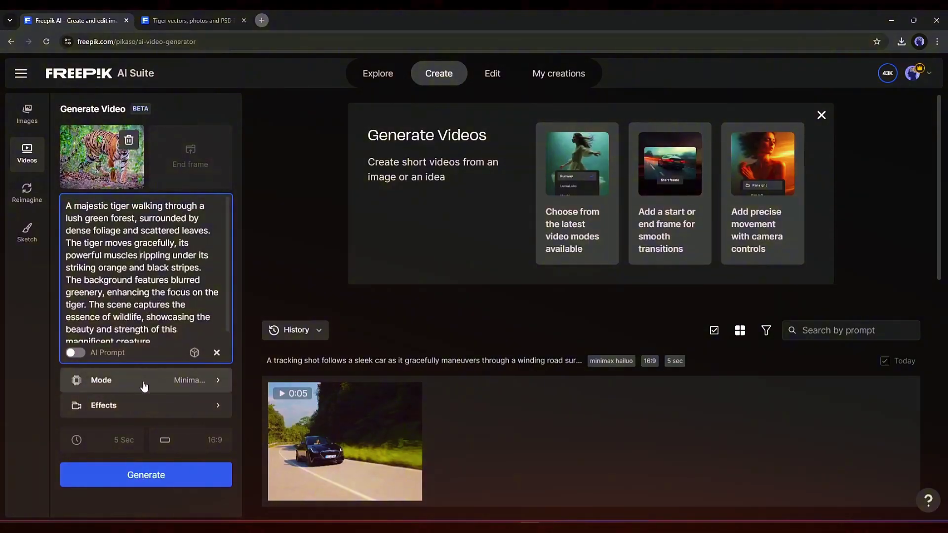
Switch the video model to Runway Gen 3 and show the camera-motion effects
{"action": "left_click", "coordinate": [110, 390]}
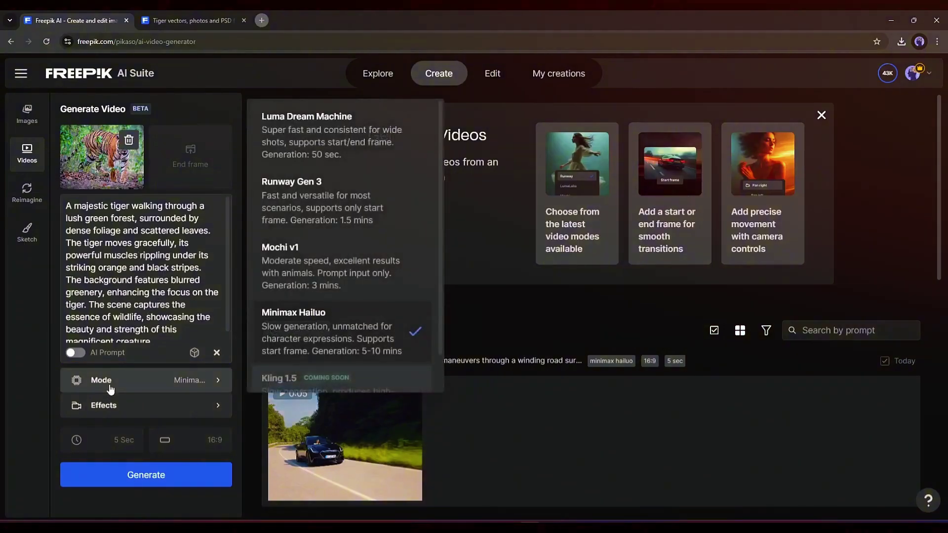
{"action": "left_click", "coordinate": [310, 205]}
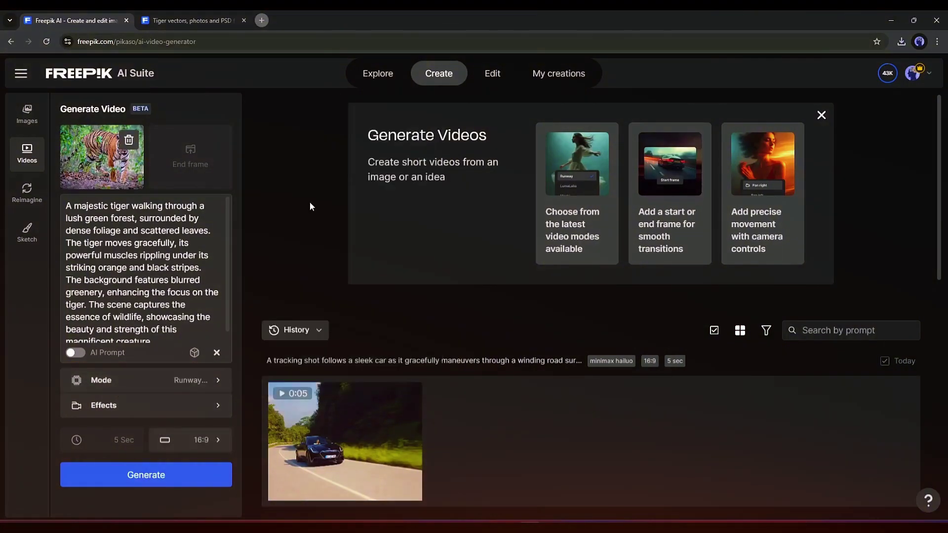
{"action": "left_click", "coordinate": [212, 414]}
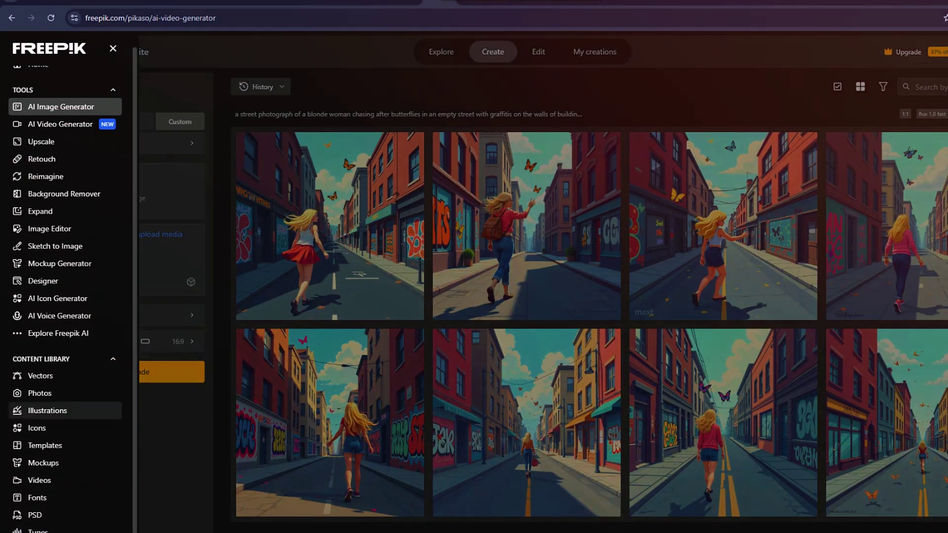
Open the Templates library and scroll down through its template categories
{"action": "left_click", "coordinate": [45, 447]}
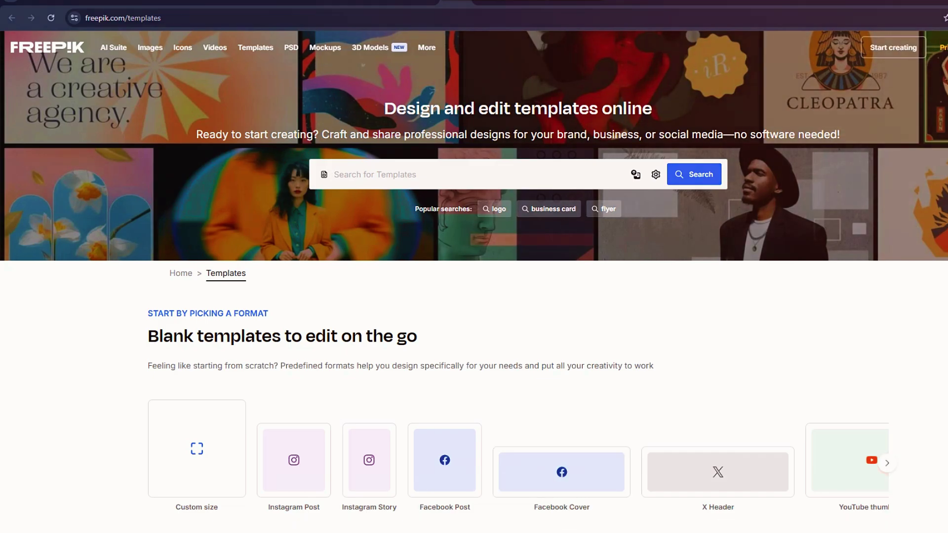
{"action": "scroll", "coordinate": [474, 276], "scroll_direction": "down", "scroll_amount": 13}
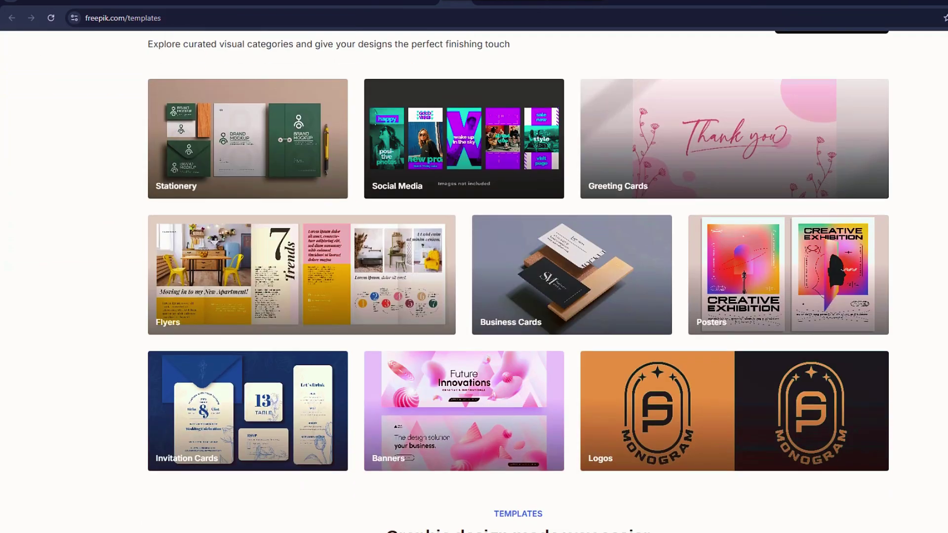
{"action": "scroll", "coordinate": [474, 276], "scroll_direction": "down", "scroll_amount": 3}
{"action": "scroll", "coordinate": [474, 281], "scroll_direction": "down", "scroll_amount": 15}
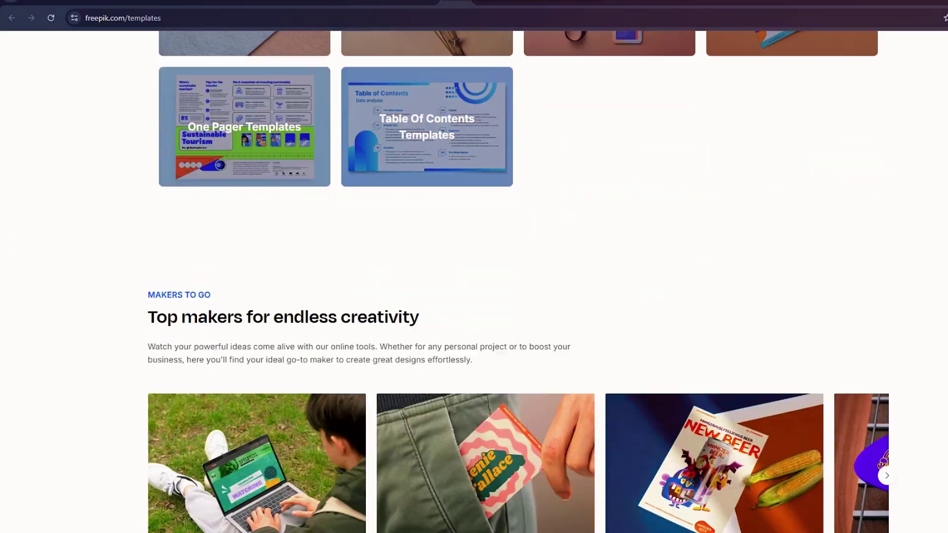
{"action": "scroll", "coordinate": [474, 281], "scroll_direction": "down", "scroll_amount": 5}
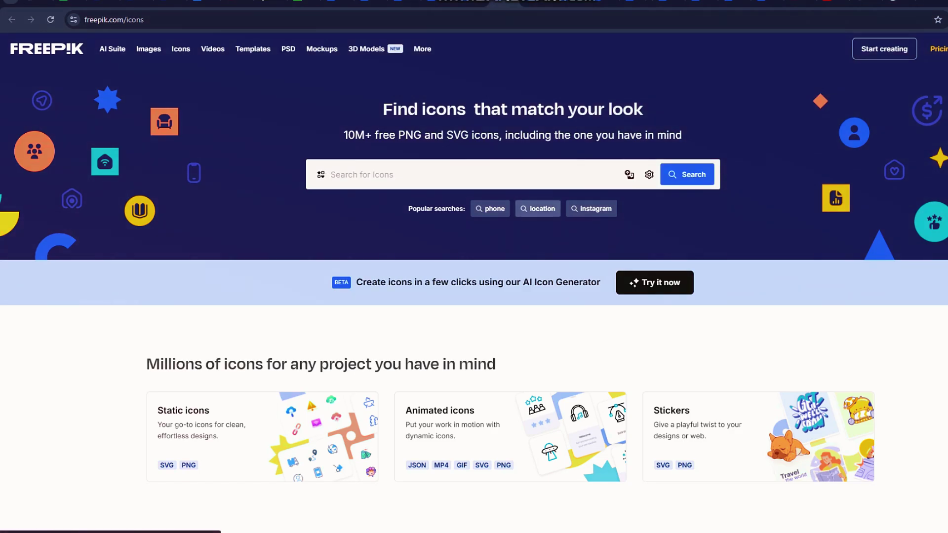
{"action": "scroll", "coordinate": [474, 281], "scroll_direction": "down", "scroll_amount": 5}
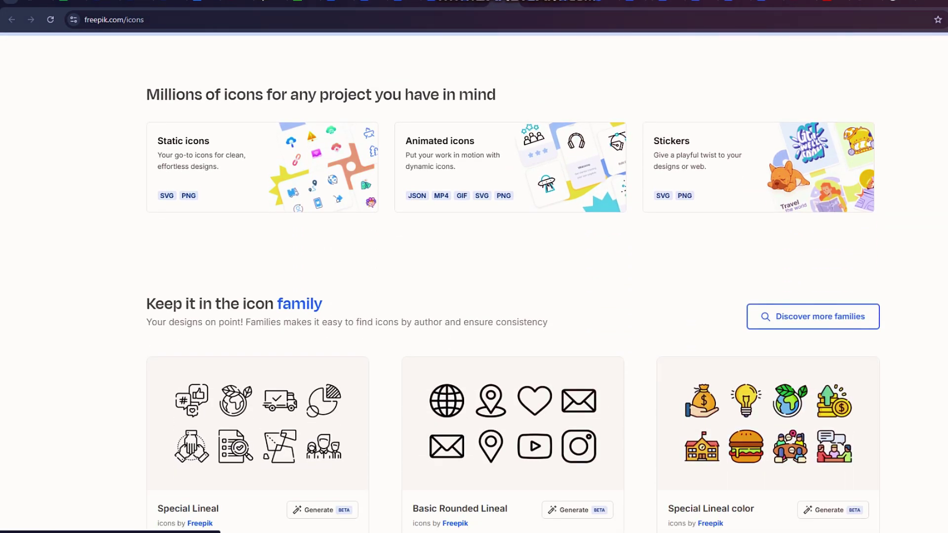
{"action": "scroll", "coordinate": [474, 281], "scroll_direction": "down", "scroll_amount": 3}
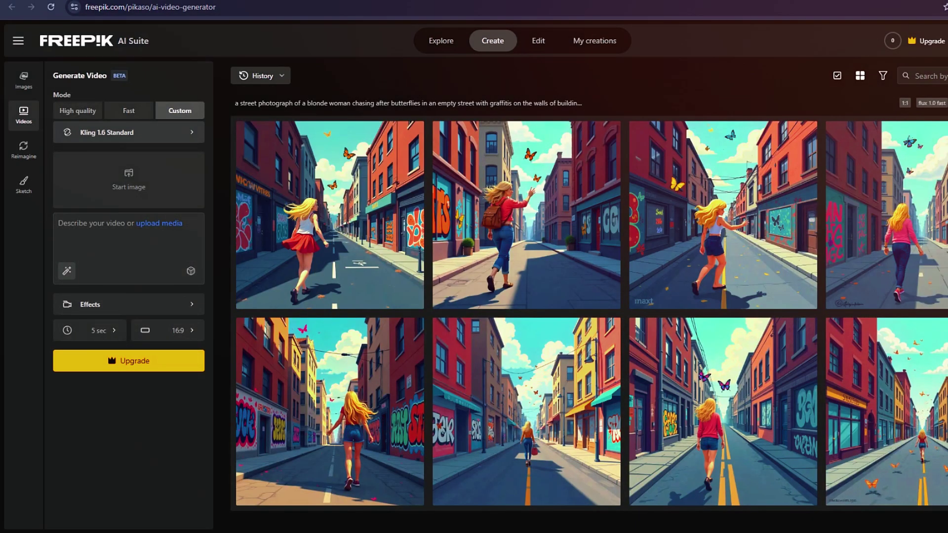
Show the video camera-motion effects, then scroll through the video model list
{"action": "left_click", "coordinate": [129, 305]}
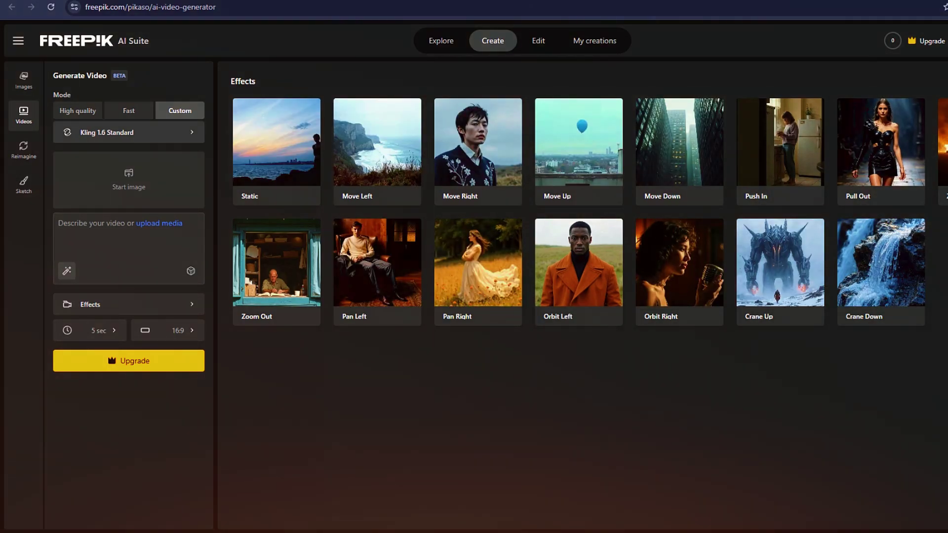
{"action": "left_click", "coordinate": [128, 133]}
{"action": "scroll", "coordinate": [582, 296], "scroll_direction": "down", "scroll_amount": 5}
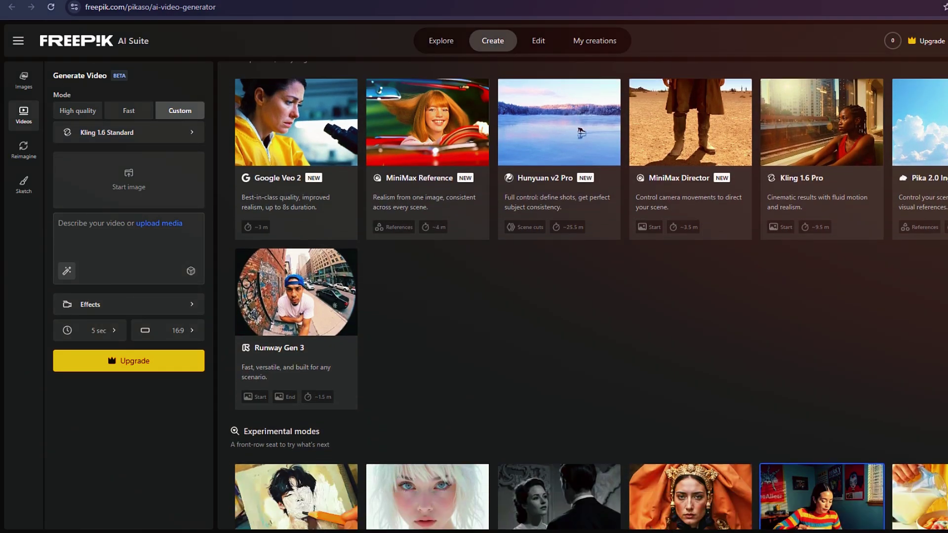
{"action": "scroll", "coordinate": [583, 296], "scroll_direction": "up", "scroll_amount": 4}
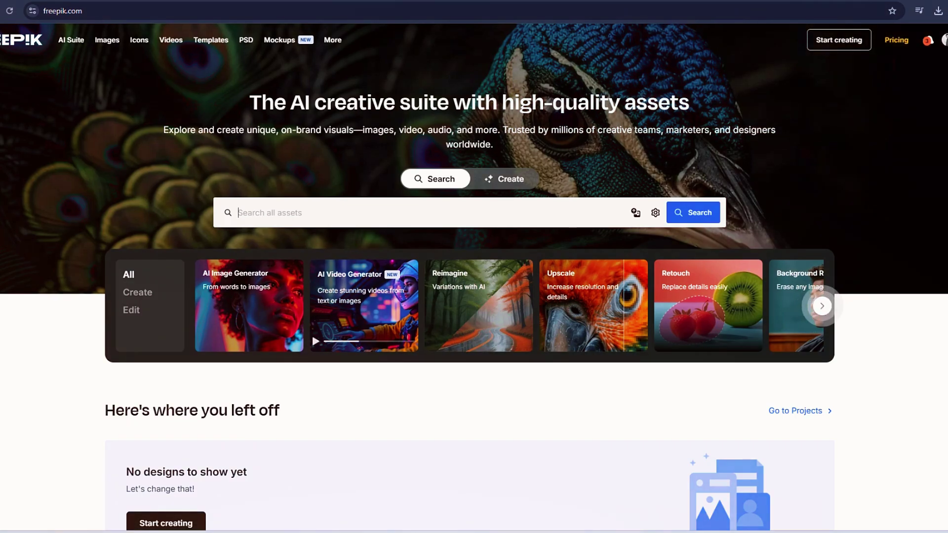
Scroll through the popular free PSD templates
{"action": "scroll", "coordinate": [474, 277], "scroll_direction": "down", "scroll_amount": 6}
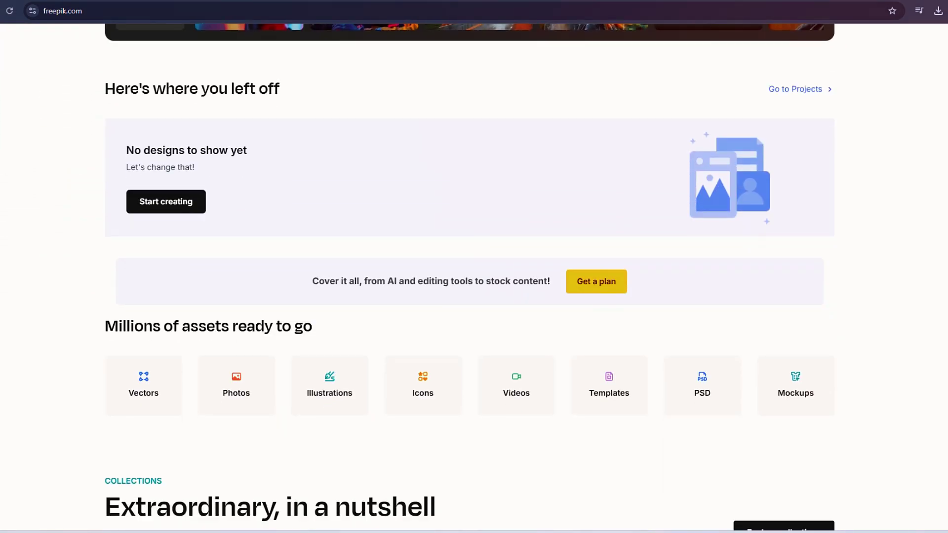
{"action": "scroll", "coordinate": [474, 276], "scroll_direction": "down", "scroll_amount": 9}
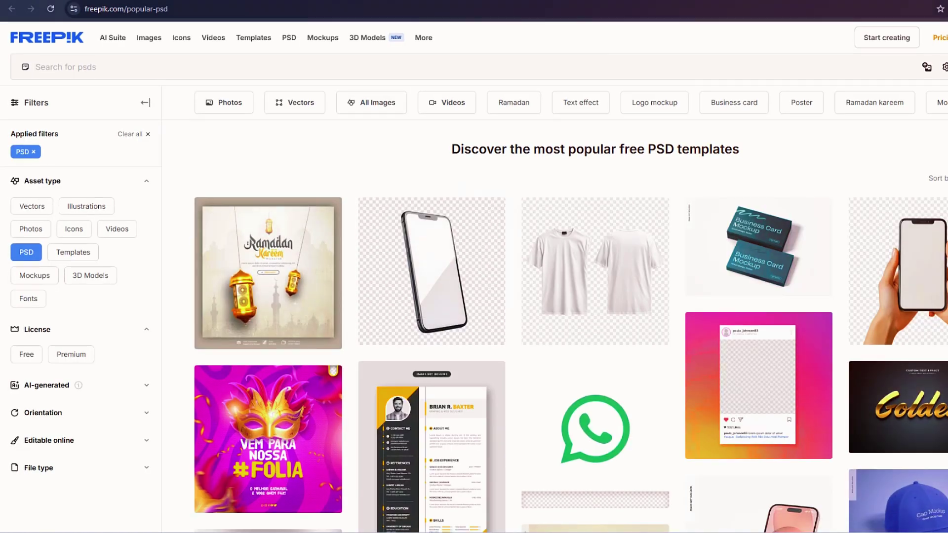
{"action": "scroll", "coordinate": [543, 296], "scroll_direction": "down", "scroll_amount": 5}
{"action": "scroll", "coordinate": [568, 311], "scroll_direction": "down", "scroll_amount": 4}
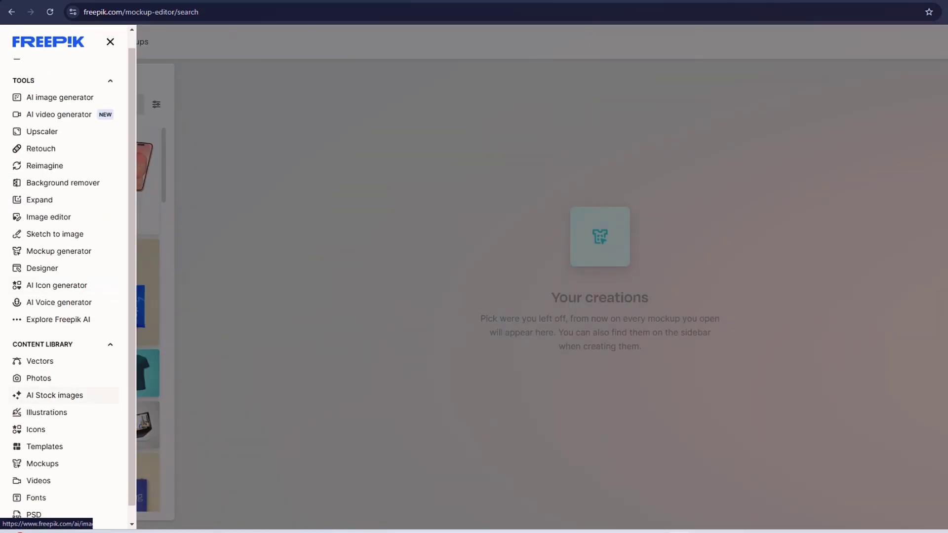
{"action": "scroll", "coordinate": [65, 395], "scroll_direction": "down", "scroll_amount": 1}
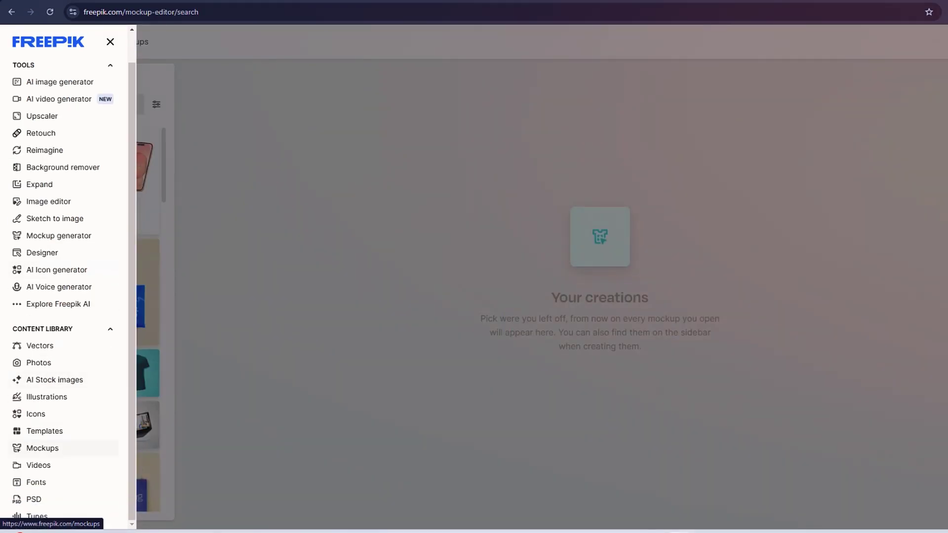
Open the Mockups library and scroll its page
{"action": "left_click", "coordinate": [42, 447]}
{"action": "scroll", "coordinate": [507, 297], "scroll_direction": "down", "scroll_amount": 8}
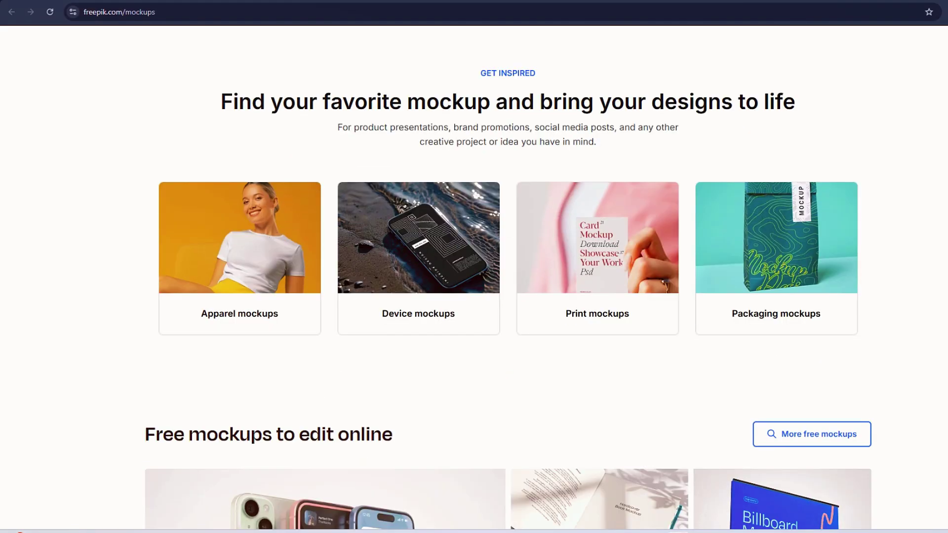
{"action": "scroll", "coordinate": [507, 296], "scroll_direction": "up", "scroll_amount": 2}
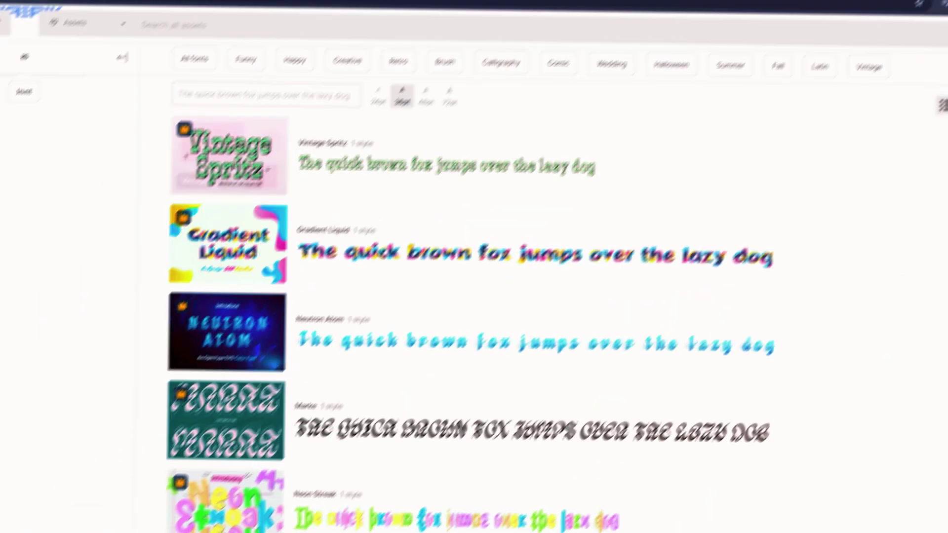
Scroll through the Free & Premium fonts and check the Videos, Templates and More header menus
{"action": "scroll", "coordinate": [474, 297], "scroll_direction": "down", "scroll_amount": 5}
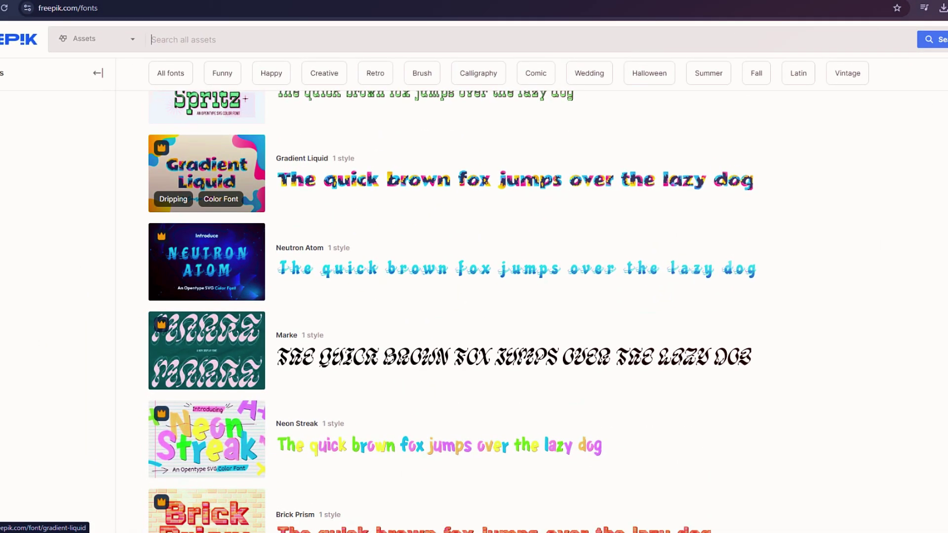
{"action": "scroll", "coordinate": [207, 198], "scroll_direction": "down", "scroll_amount": 10}
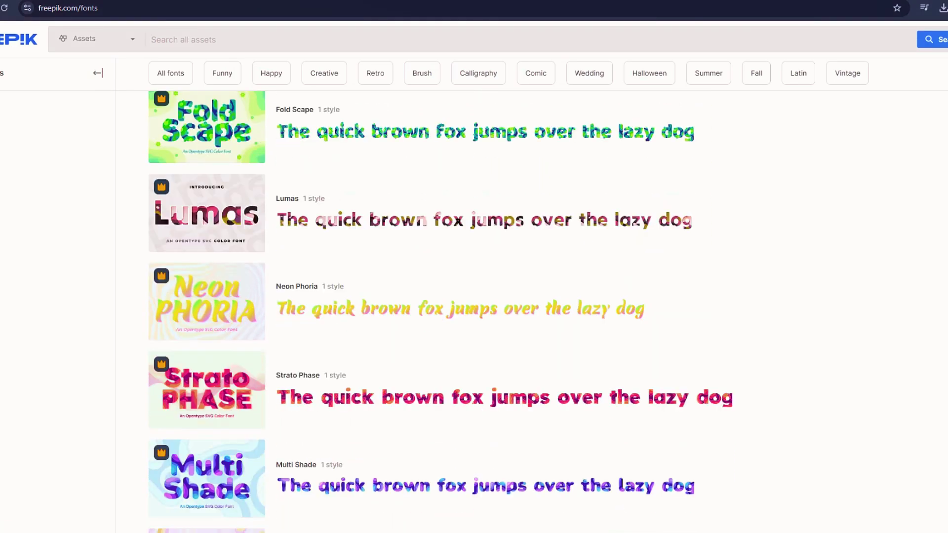
{"action": "scroll", "coordinate": [444, 311], "scroll_direction": "down", "scroll_amount": 10}
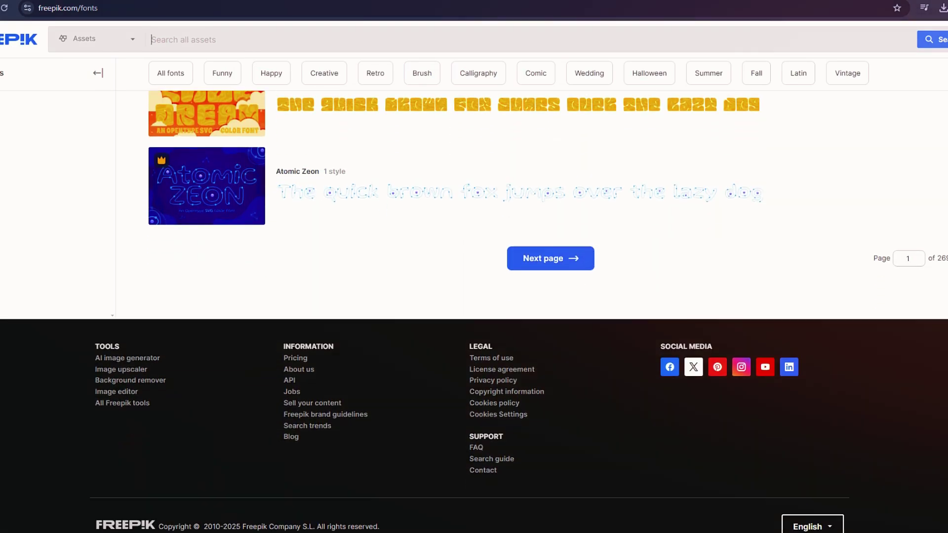
{"action": "scroll", "coordinate": [445, 311], "scroll_direction": "up", "scroll_amount": 6}
{"action": "scroll", "coordinate": [444, 311], "scroll_direction": "up", "scroll_amount": 20}
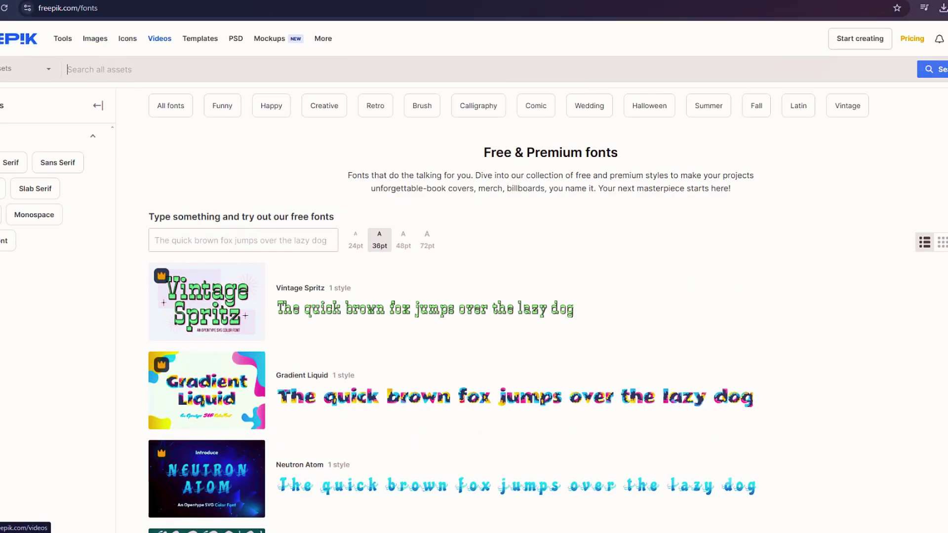
{"action": "mouse_move", "coordinate": [159, 40]}
{"action": "mouse_move", "coordinate": [200, 40]}
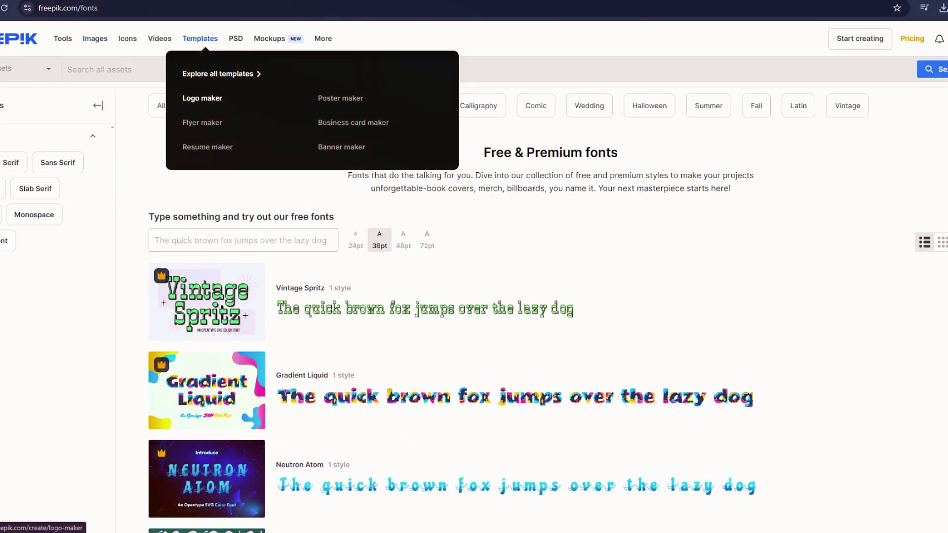
{"action": "mouse_move", "coordinate": [323, 40]}
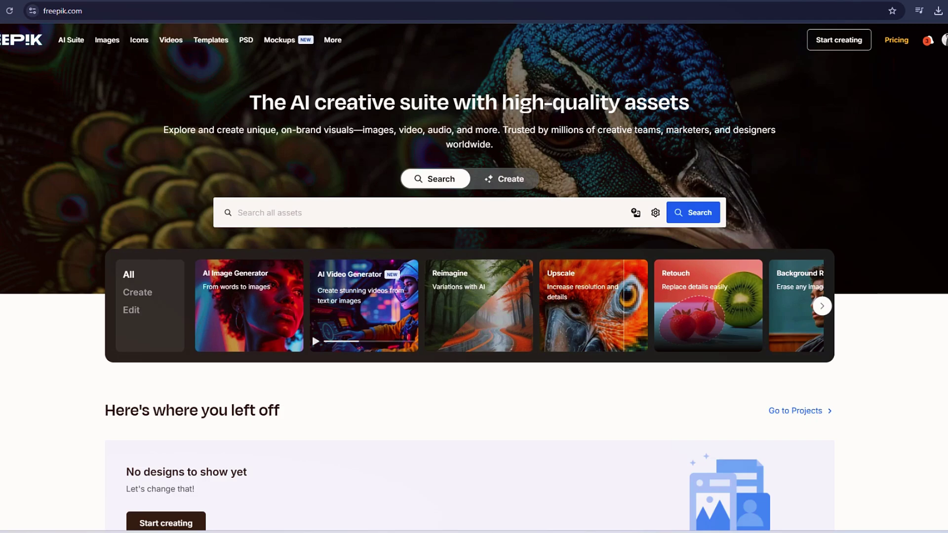
{"action": "scroll", "coordinate": [474, 277], "scroll_direction": "down", "scroll_amount": 6}
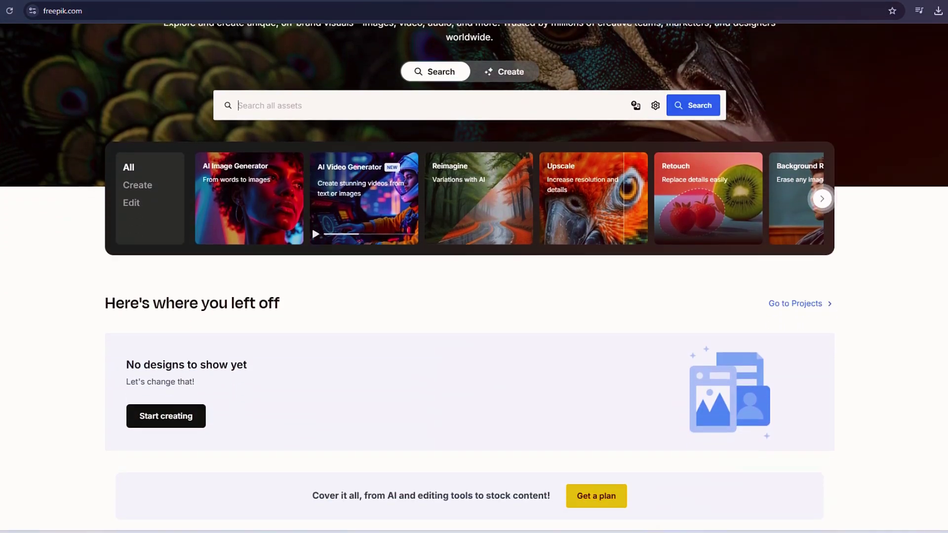
{"action": "scroll", "coordinate": [474, 277], "scroll_direction": "down", "scroll_amount": 10}
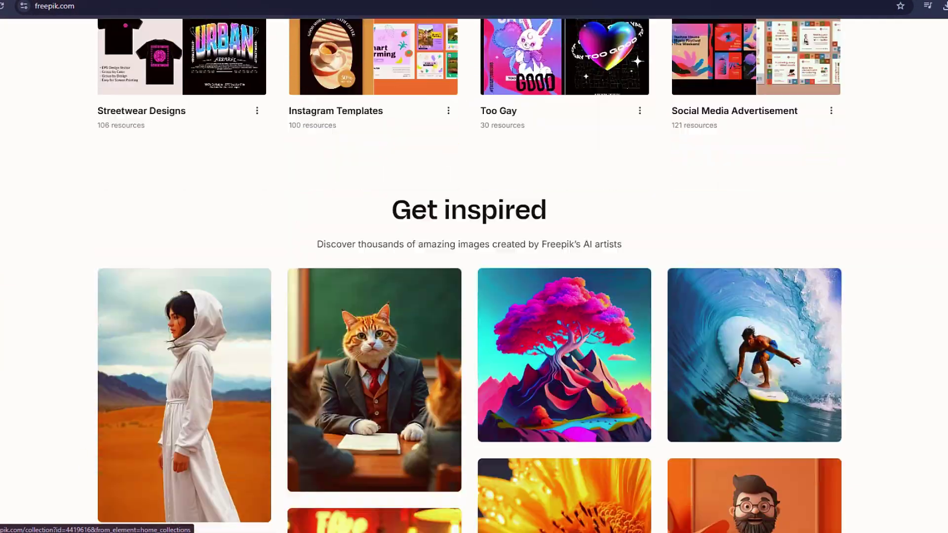
{"action": "scroll", "coordinate": [474, 276], "scroll_direction": "up", "scroll_amount": 5}
{"action": "scroll", "coordinate": [473, 276], "scroll_direction": "up", "scroll_amount": 15}
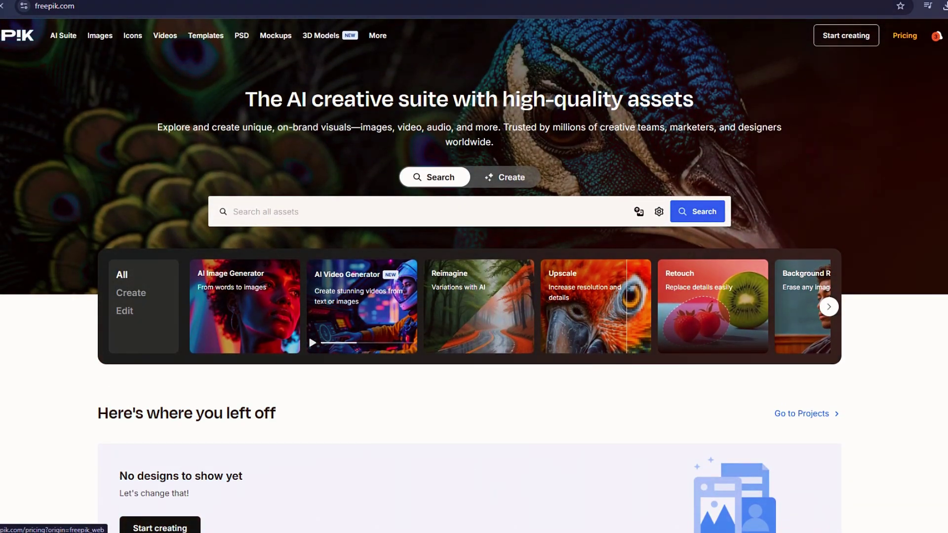
Open Pricing and scroll through the plan cards and the Compare plans table
{"action": "left_click", "coordinate": [904, 36]}
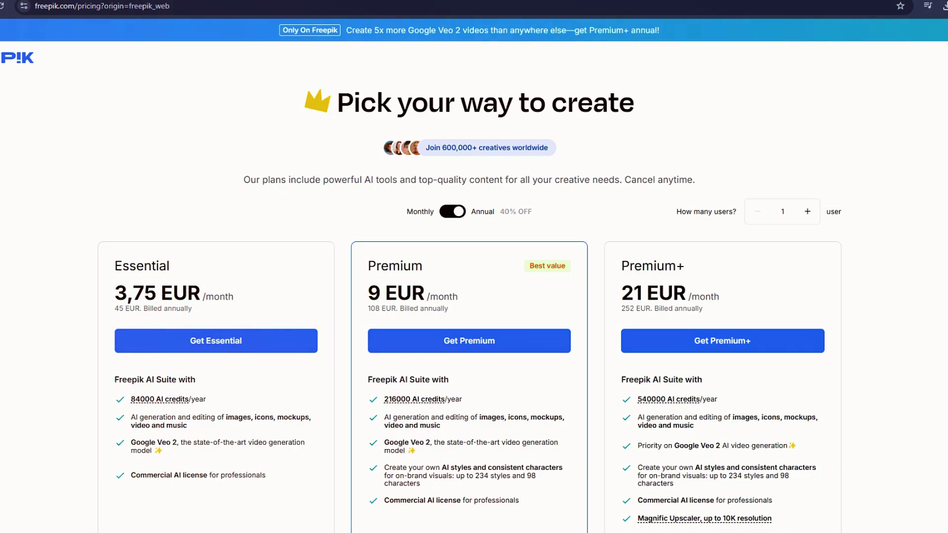
{"action": "scroll", "coordinate": [474, 277], "scroll_direction": "down", "scroll_amount": 12}
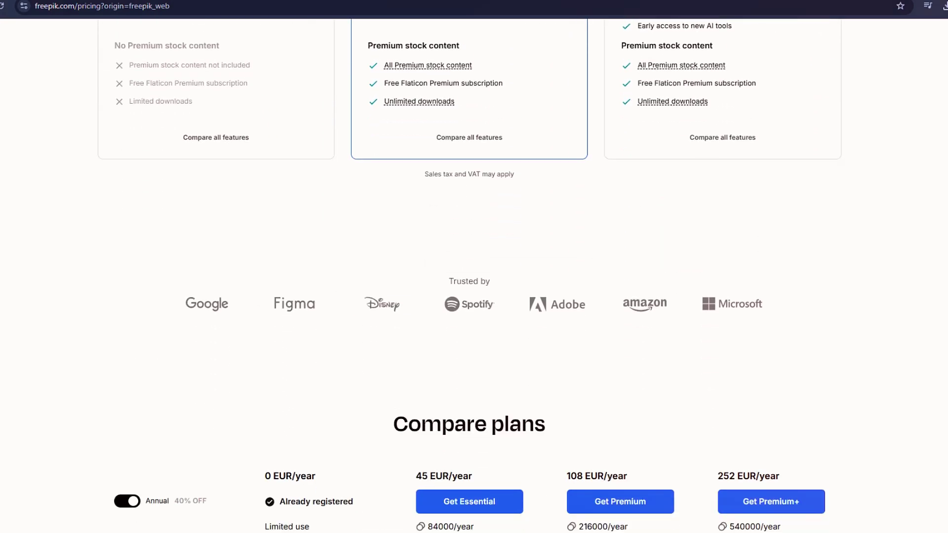
{"action": "scroll", "coordinate": [474, 276], "scroll_direction": "down", "scroll_amount": 6}
{"action": "scroll", "coordinate": [474, 276], "scroll_direction": "down", "scroll_amount": 10}
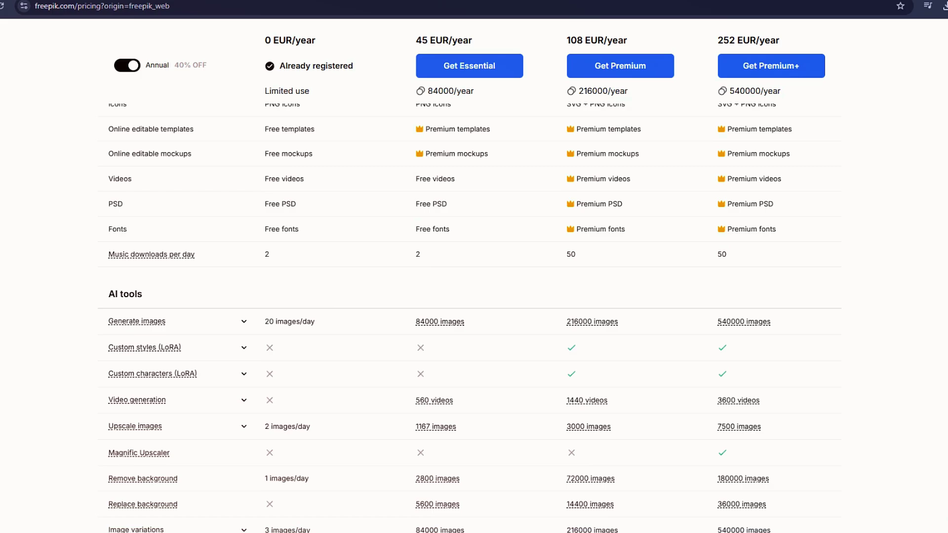